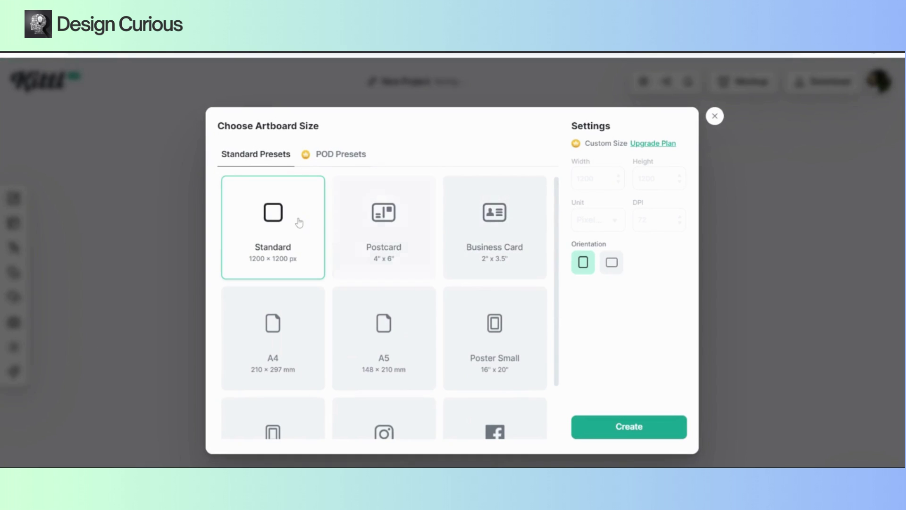
# Create a Standard 1200 × 1200 px artboard and add a headline text to it.
pyautogui.click(604, 427)
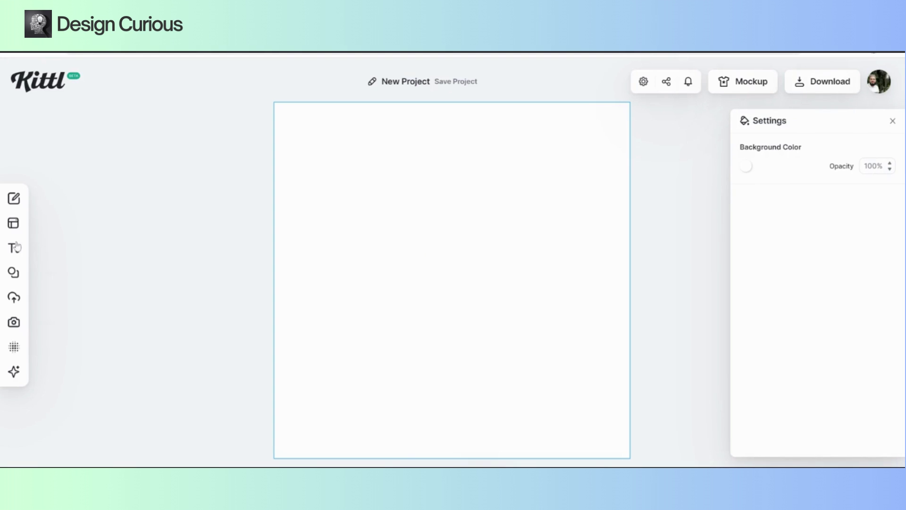
pyautogui.click(50, 247)
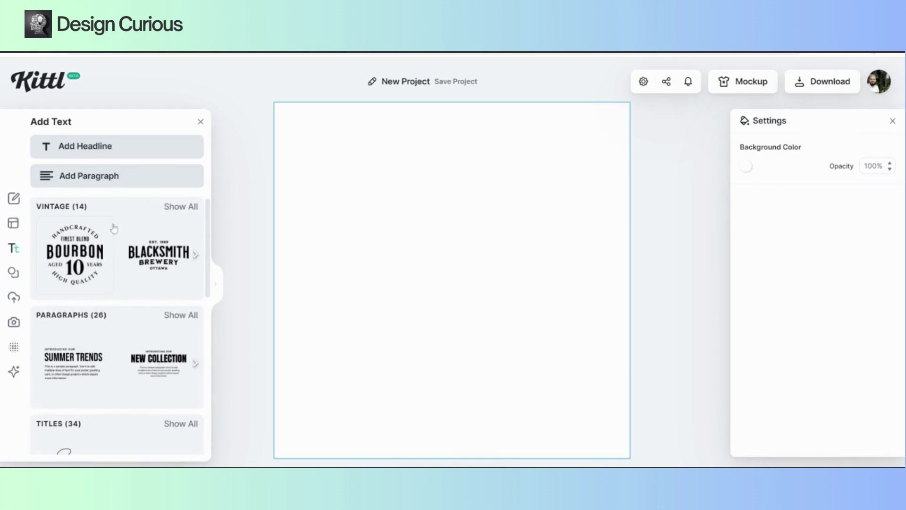
pyautogui.click(109, 148)
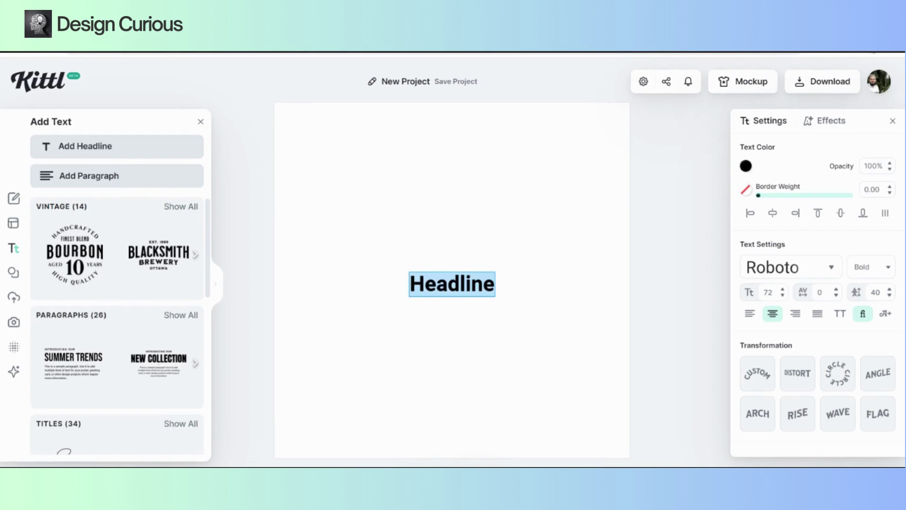
# Replace the headline's placeholder text with CANVA in capitals.
pyautogui.press('End')
pyautogui.press('BackSpace')
pyautogui.press('BackSpace')
pyautogui.press('BackSpace')
pyautogui.press('BackSpace')
pyautogui.press('BackSpace')
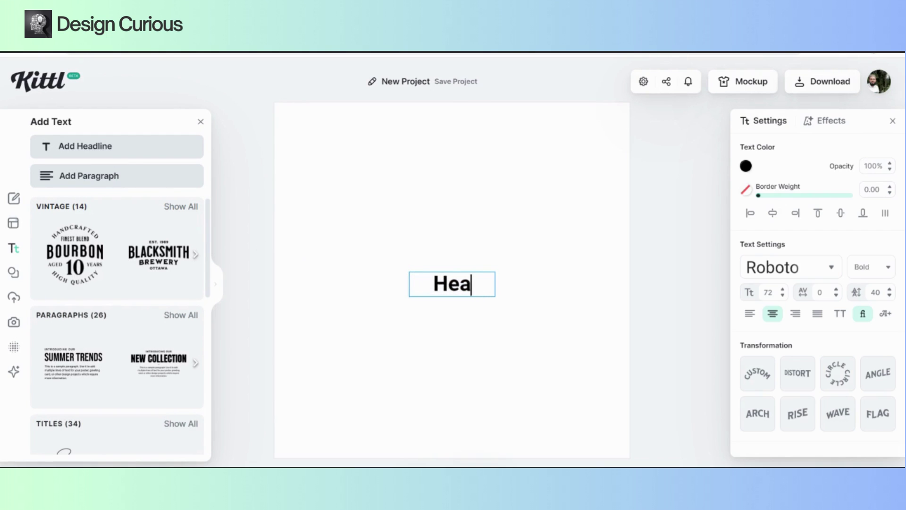
pyautogui.press('BackSpace')
pyautogui.press('BackSpace')
pyautogui.press('BackSpace')
pyautogui.write('ca')
pyautogui.press('BackSpace')
pyautogui.press('BackSpace')
pyautogui.write('CANV')
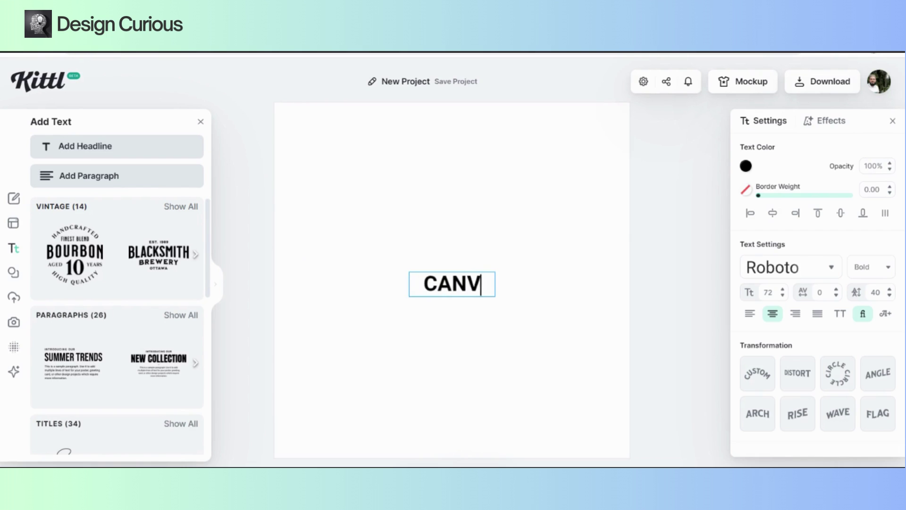
pyautogui.write('A')
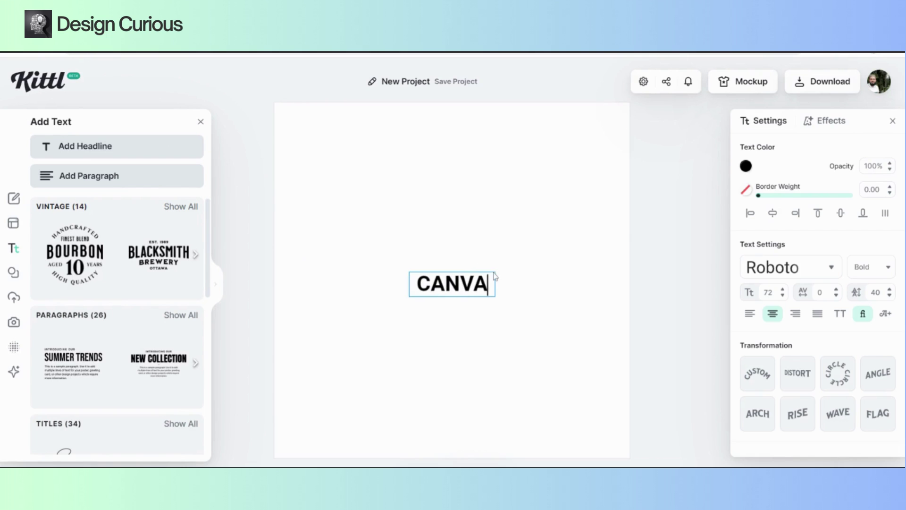
pyautogui.press('Escape')
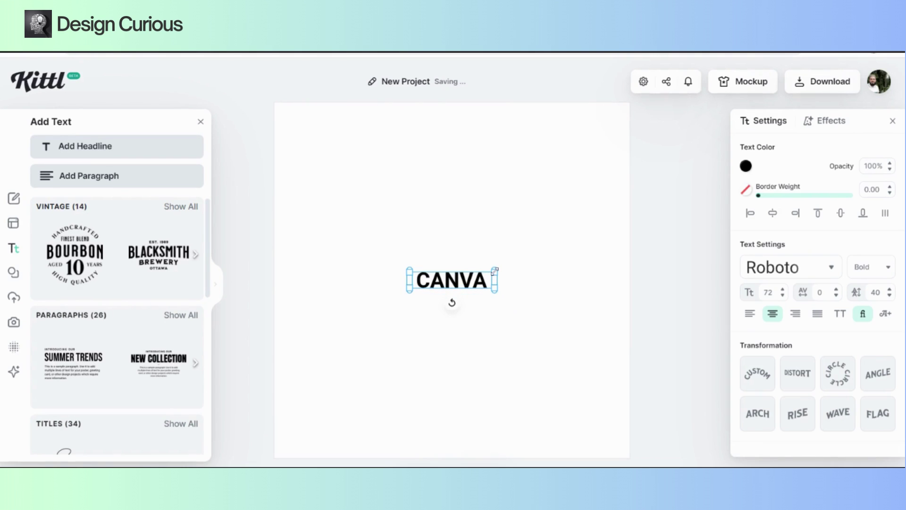
# Enlarge the CANVA text to font size 142 and move it near the middle of the artboard.
pyautogui.moveTo(495, 271); pyautogui.dragTo(542, 221)
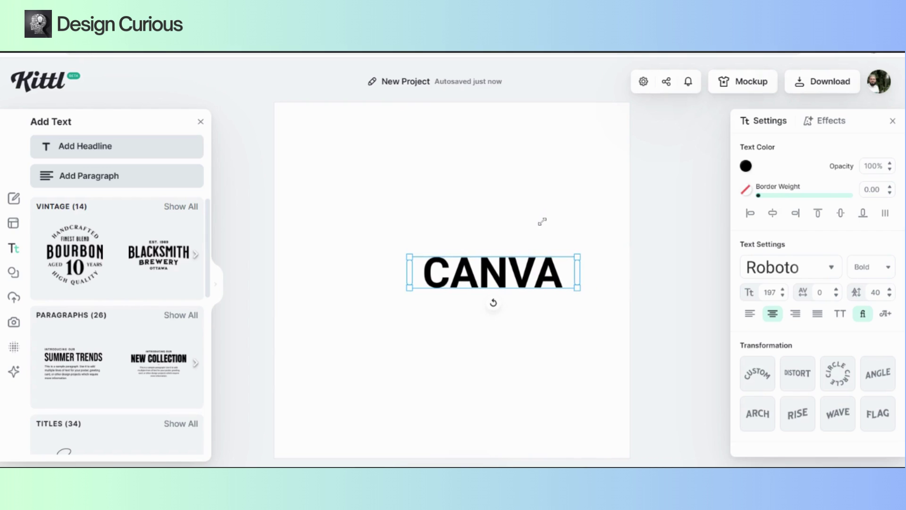
pyautogui.click(522, 350)
pyautogui.hotkey('ctrl', 'z')
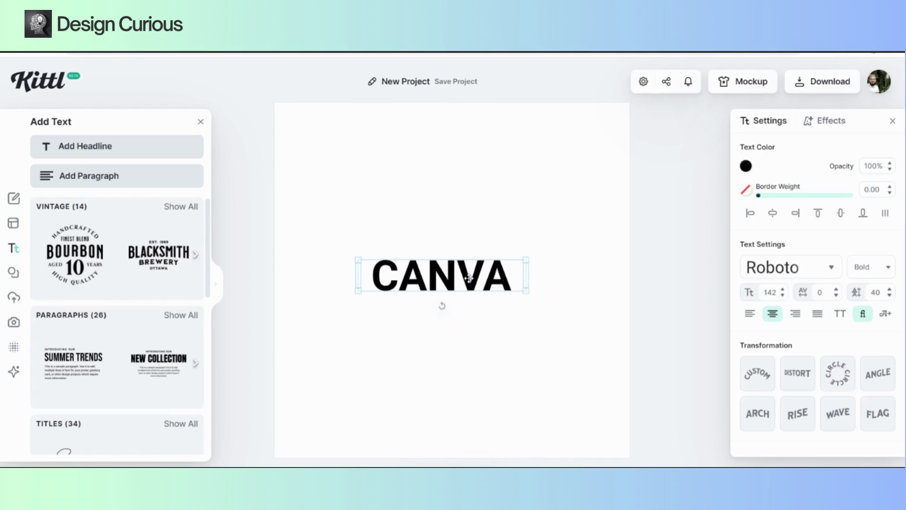
pyautogui.moveTo(469, 278); pyautogui.dragTo(483, 276)
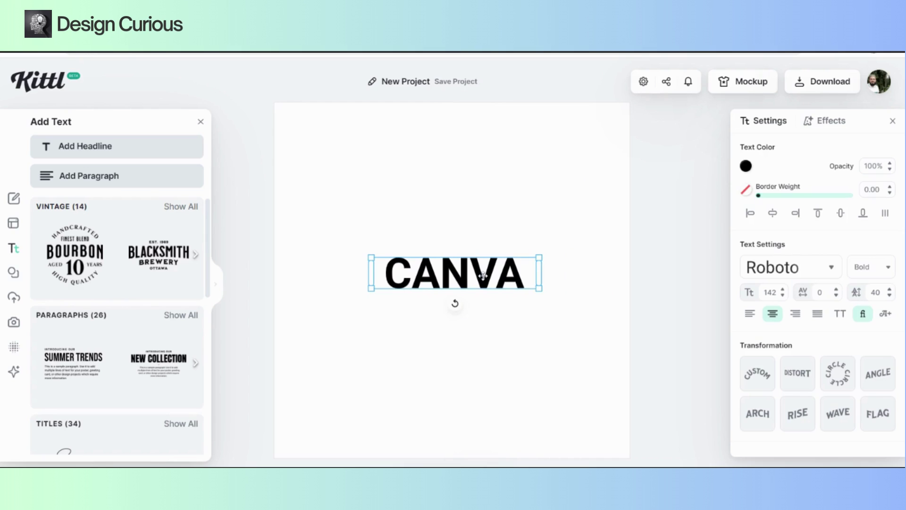
# Change the CANVA text's fill colour to red, hex e00303.
pyautogui.click(745, 166)
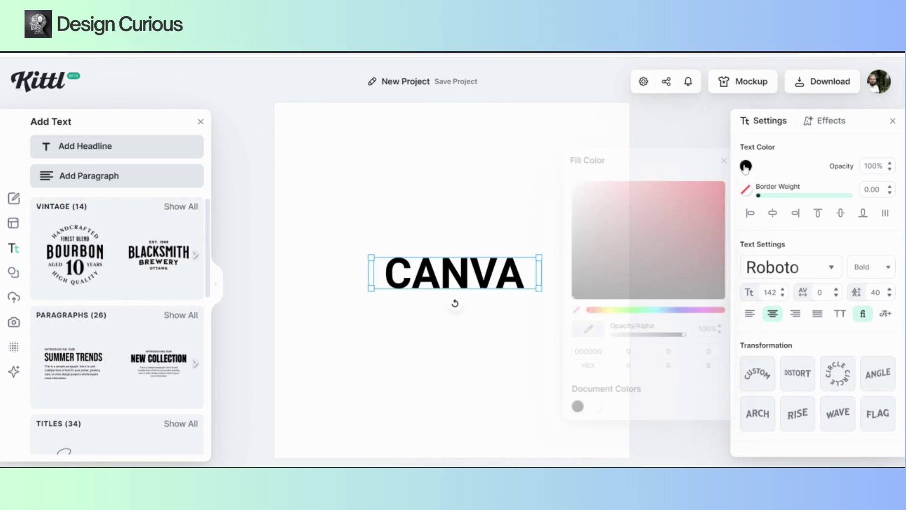
pyautogui.moveTo(724, 190); pyautogui.dragTo(724, 201)
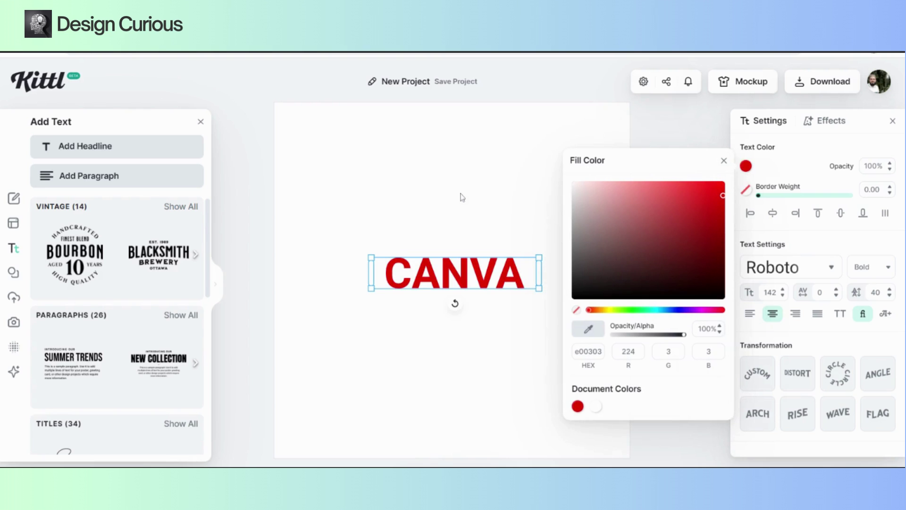
pyautogui.click(462, 198)
pyautogui.click(459, 261)
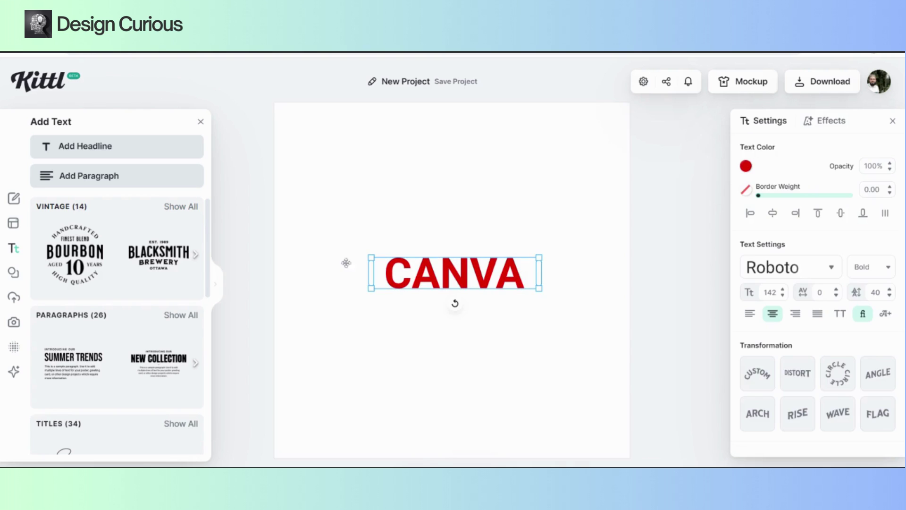
# Add a circle from the basic shapes and send it backward behind the CANVA text.
pyautogui.click(15, 275)
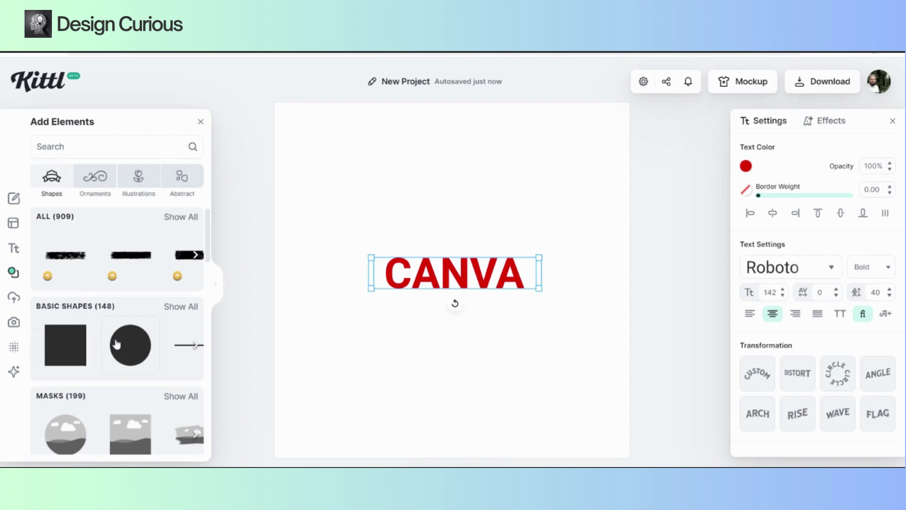
pyautogui.click(117, 344)
pyautogui.rightClick(454, 280)
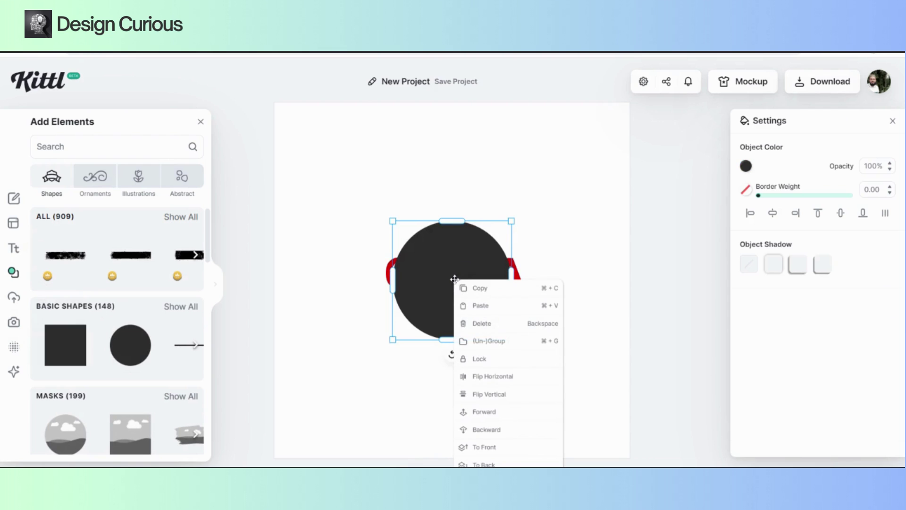
pyautogui.click(488, 429)
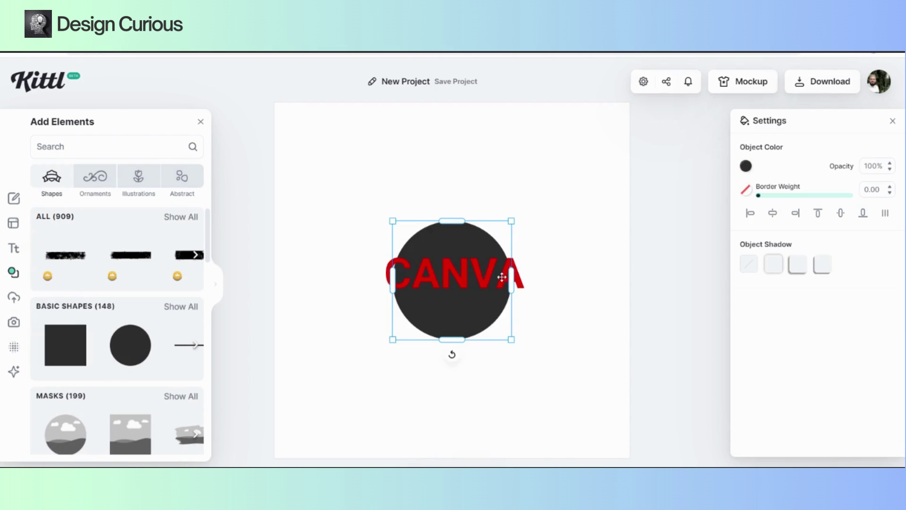
# Enlarge the circle to about the text's width and fit the CANVA text across its middle at font size 139.
pyautogui.moveTo(511, 221); pyautogui.dragTo(524, 209)
pyautogui.moveTo(394, 342); pyautogui.dragTo(386, 350)
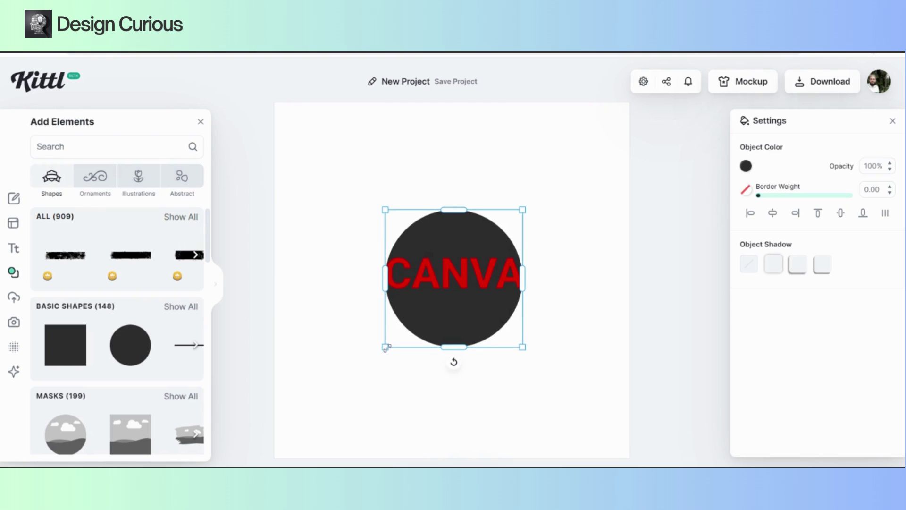
pyautogui.moveTo(447, 283)
pyautogui.mouseDown()
pyautogui.moveTo(456, 280)
pyautogui.moveTo(452, 288)
pyautogui.mouseUp()
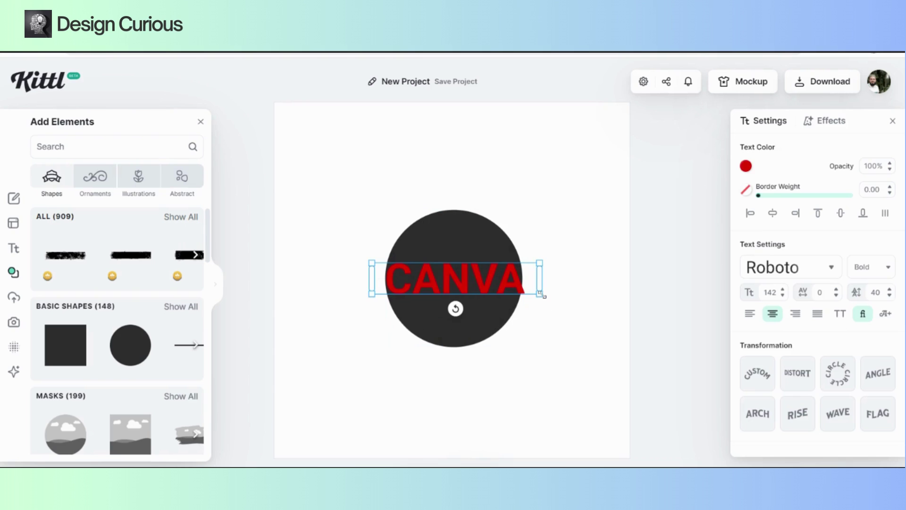
pyautogui.moveTo(544, 296); pyautogui.dragTo(542, 291)
pyautogui.click(584, 322)
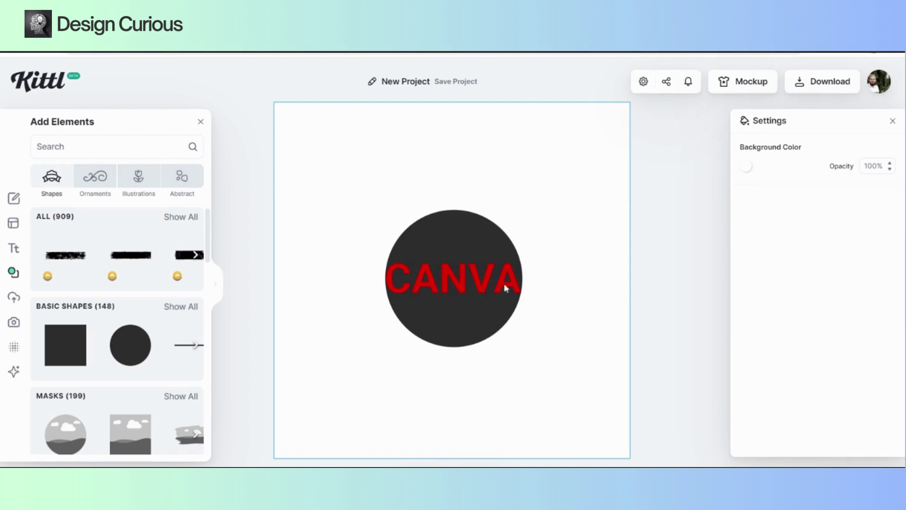
# Apply the Distort transformation to the CANVA text and bend its upper edge along the circle's upper arc.
pyautogui.click(504, 285)
pyautogui.click(803, 376)
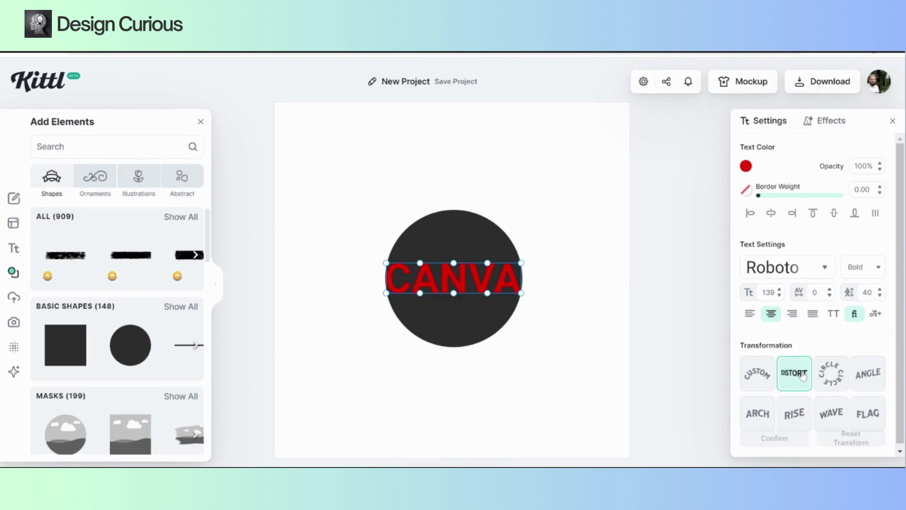
pyautogui.moveTo(453, 263); pyautogui.dragTo(504, 209)
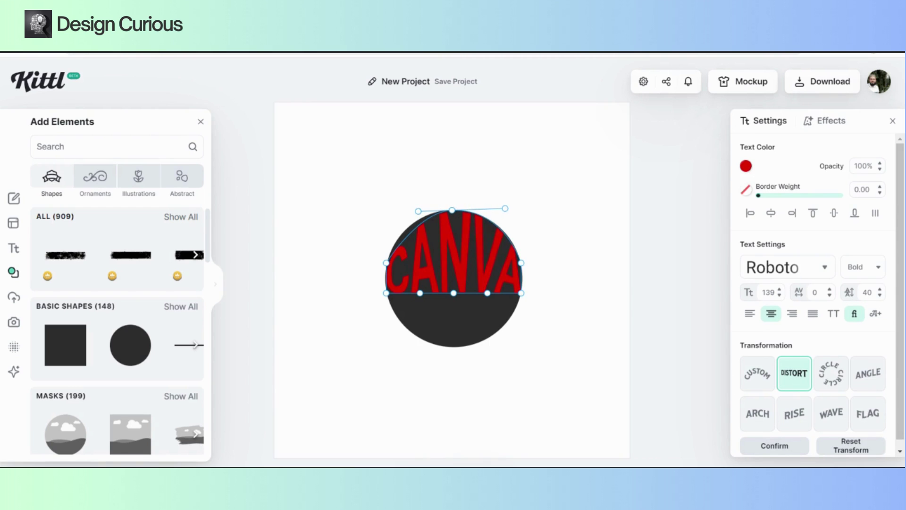
pyautogui.moveTo(418, 211); pyautogui.dragTo(405, 208)
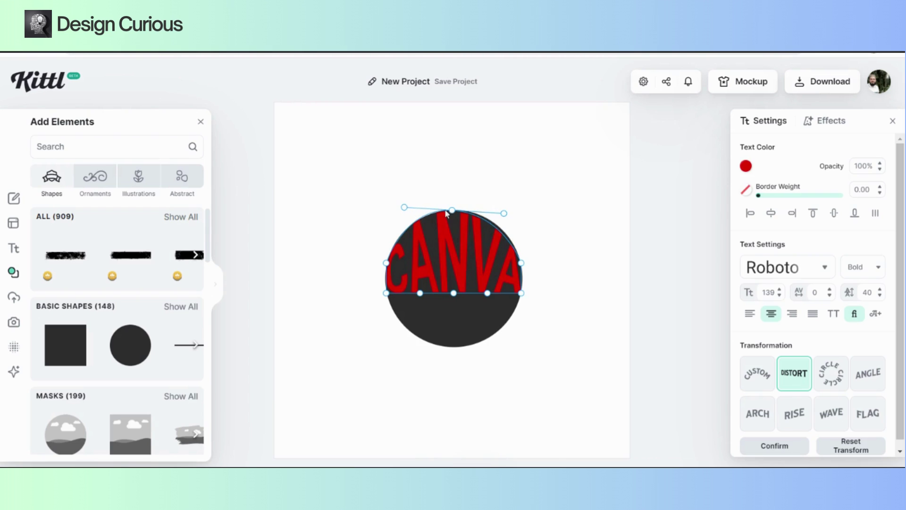
pyautogui.moveTo(505, 213); pyautogui.dragTo(509, 210)
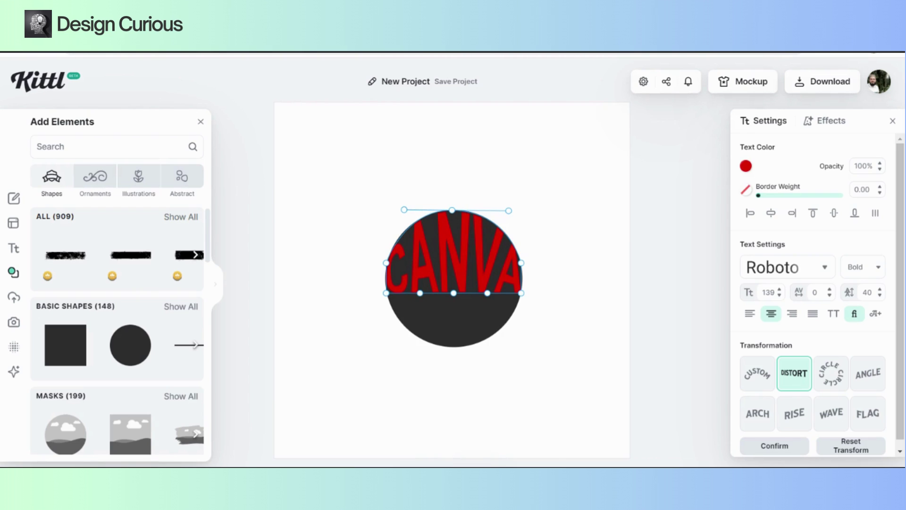
# Bend the text's lower edge along the circle's lower arc and finish the distortion.
pyautogui.moveTo(453, 293); pyautogui.dragTo(505, 347)
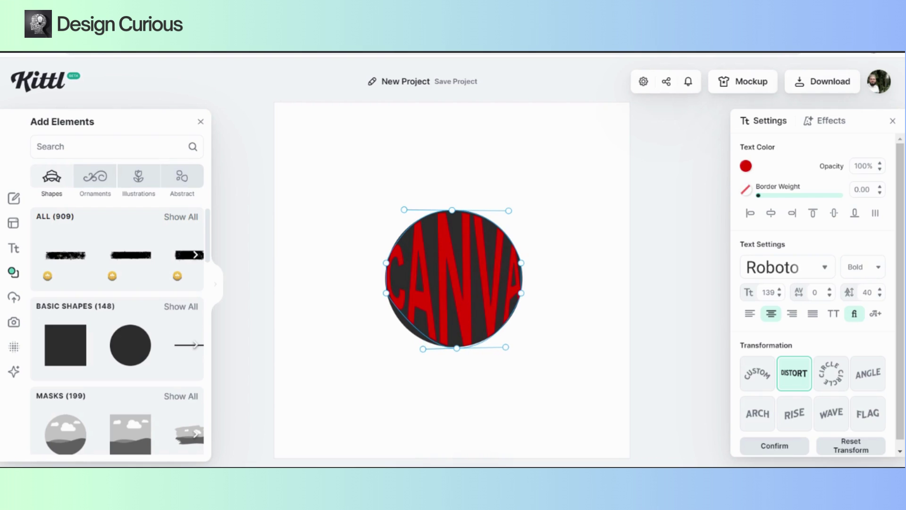
pyautogui.moveTo(423, 349); pyautogui.dragTo(407, 348)
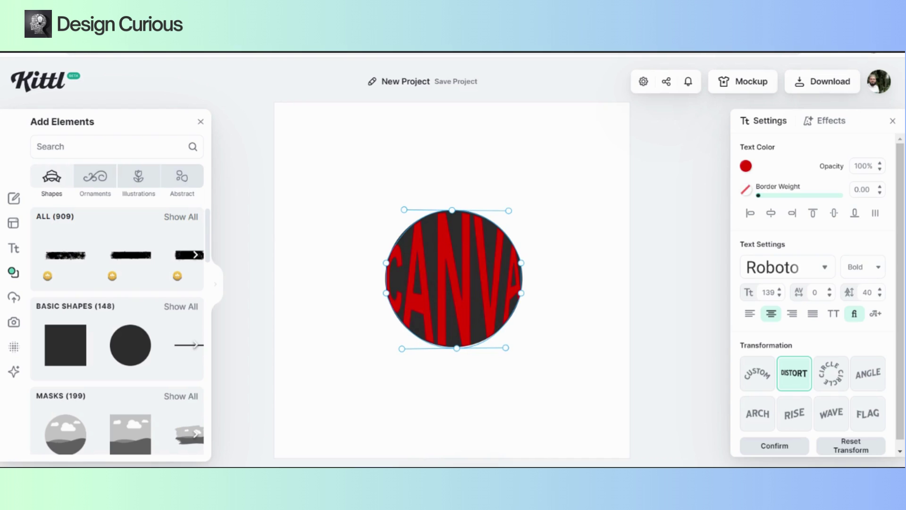
pyautogui.click(561, 314)
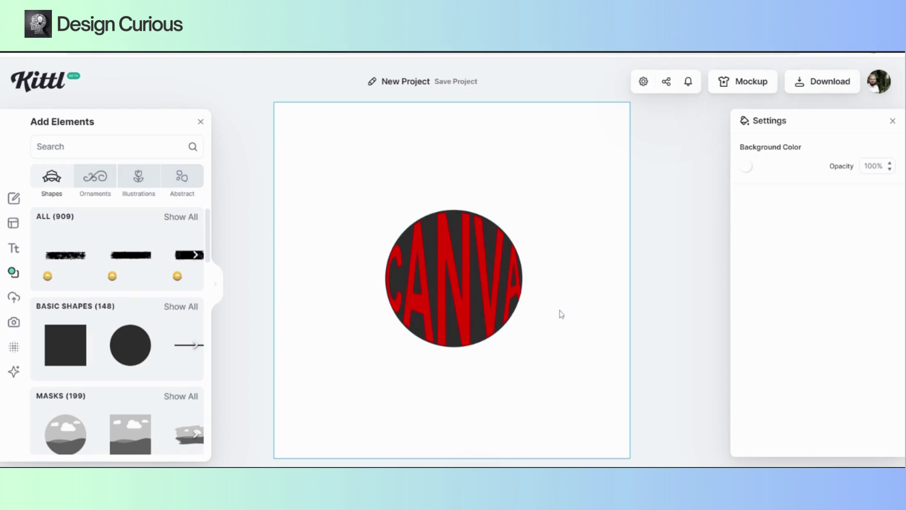
# Delete the dark circle behind the distorted text and move the text back to the middle of the artboard.
pyautogui.click(442, 248)
pyautogui.moveTo(442, 248); pyautogui.dragTo(442, 300)
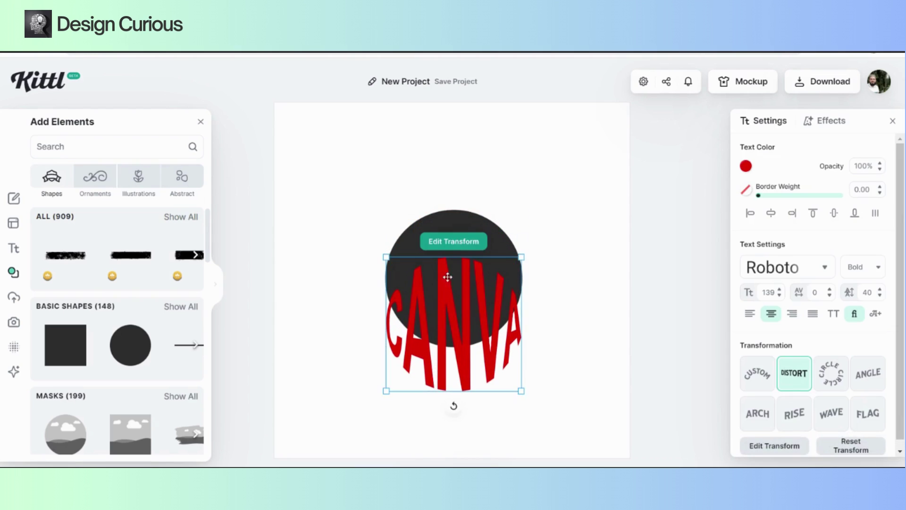
pyautogui.click(465, 220)
pyautogui.press('Delete')
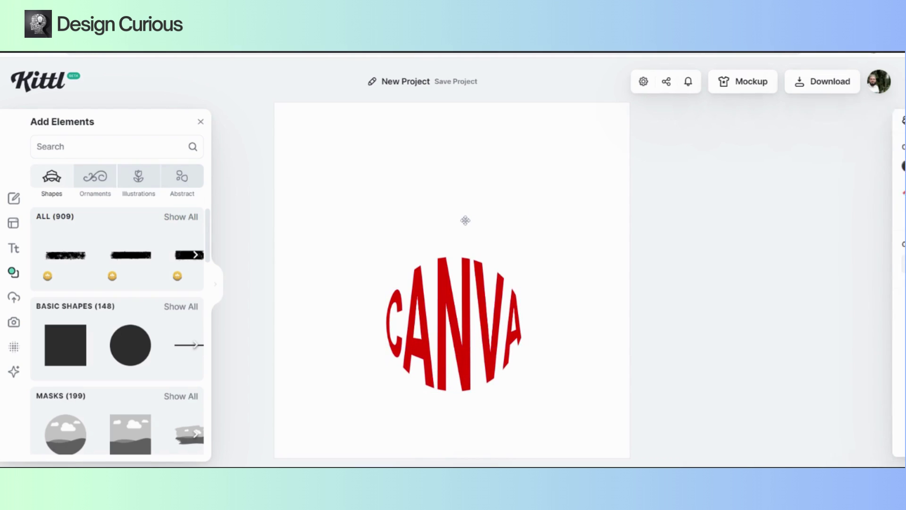
pyautogui.moveTo(446, 330); pyautogui.dragTo(442, 282)
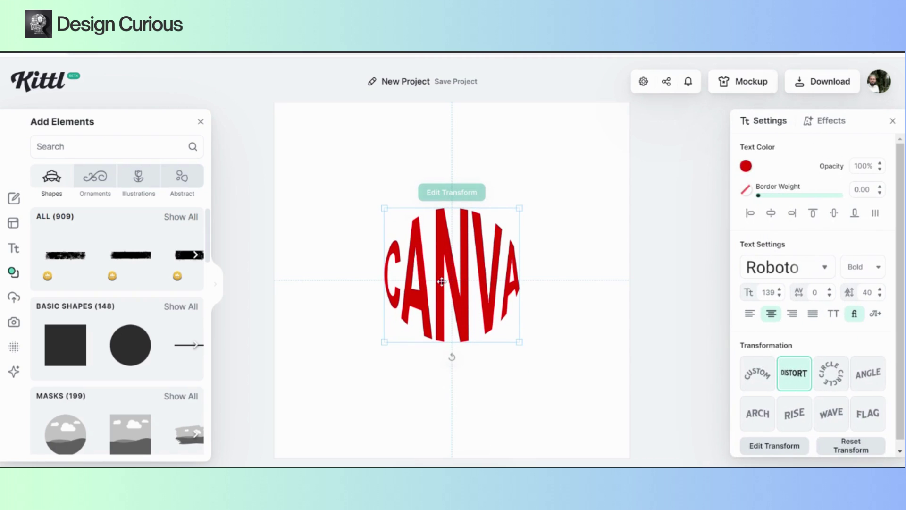
pyautogui.click(586, 365)
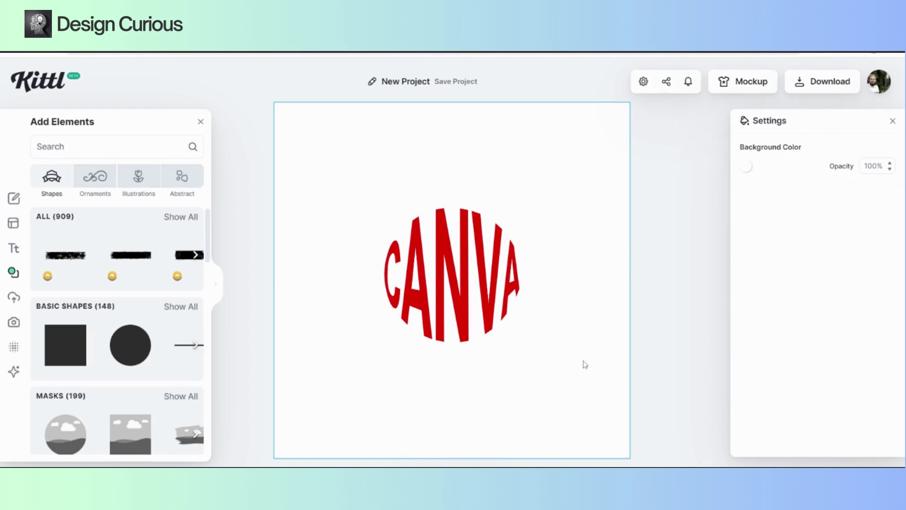
pyautogui.click(708, 328)
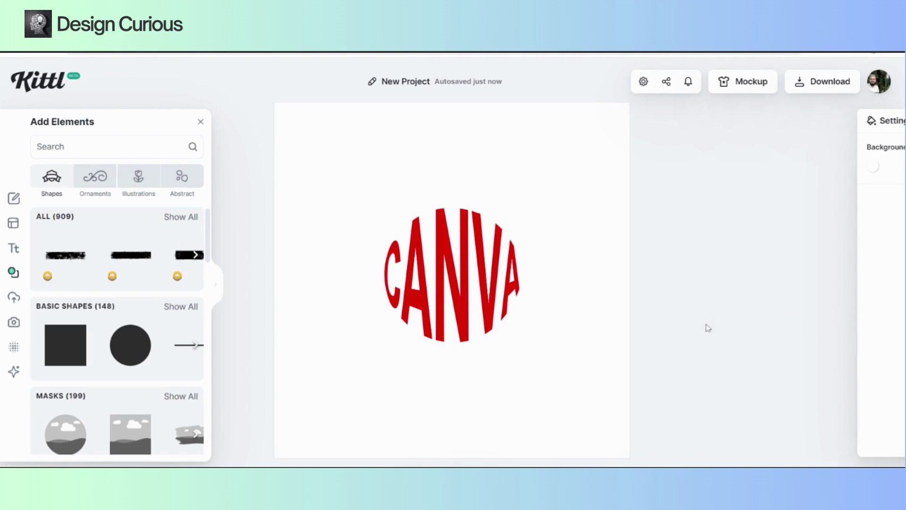
pyautogui.click(200, 121)
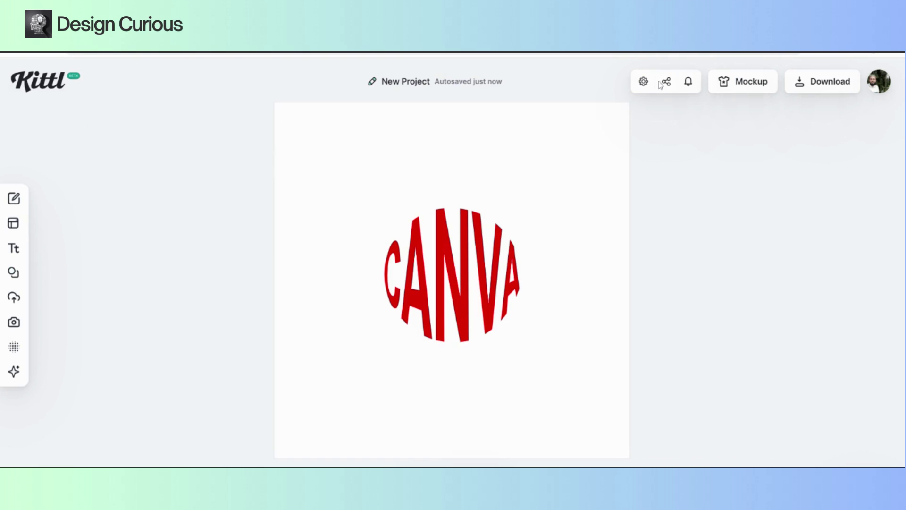
# Copy the share link for an editable copy of the project.
pyautogui.click(666, 83)
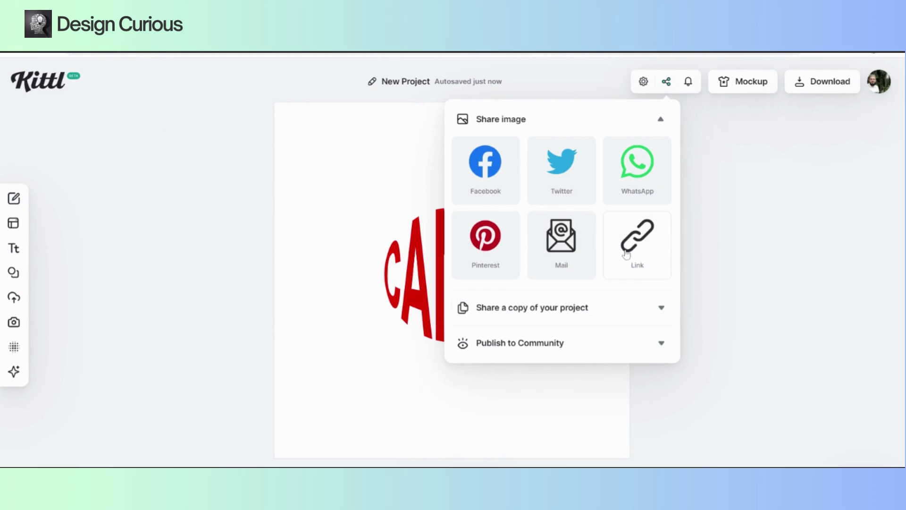
pyautogui.click(658, 308)
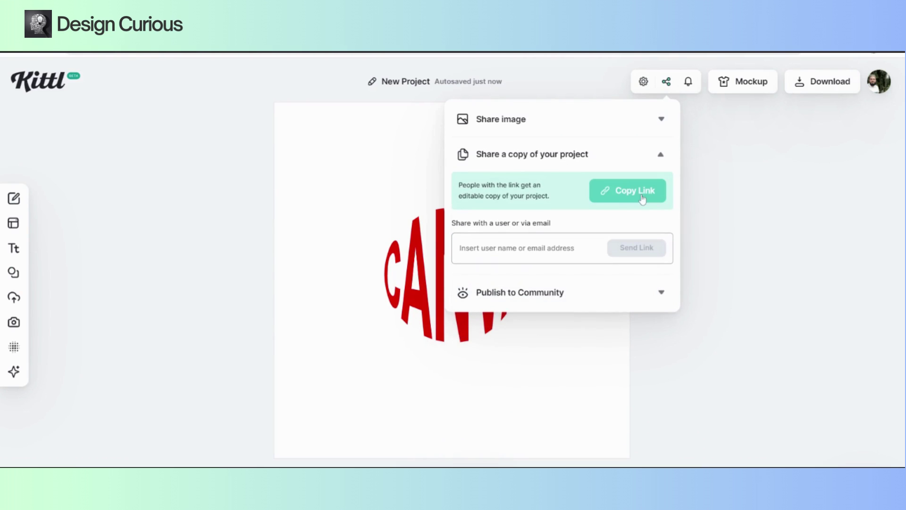
pyautogui.click(642, 197)
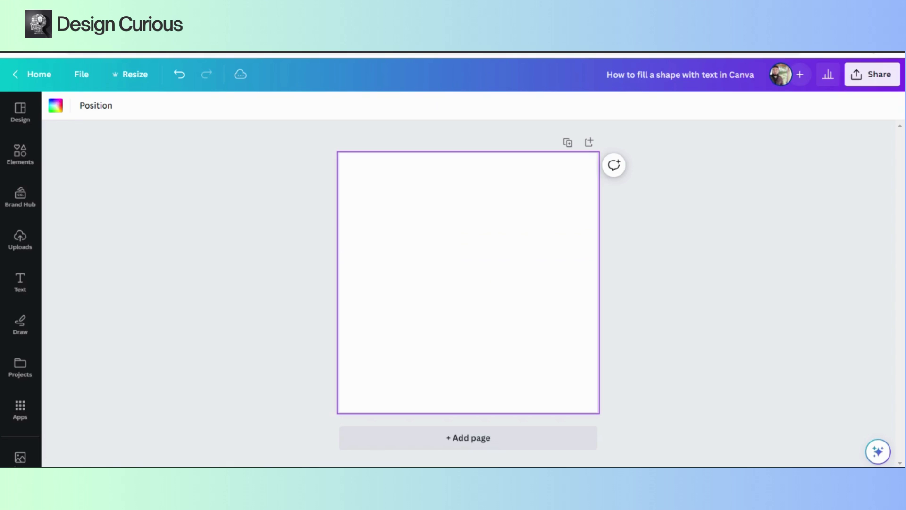
# In Canva, embed the copied Kittl share link in the blank page using the Embeds app.
pyautogui.scroll(-5, 21, 378)
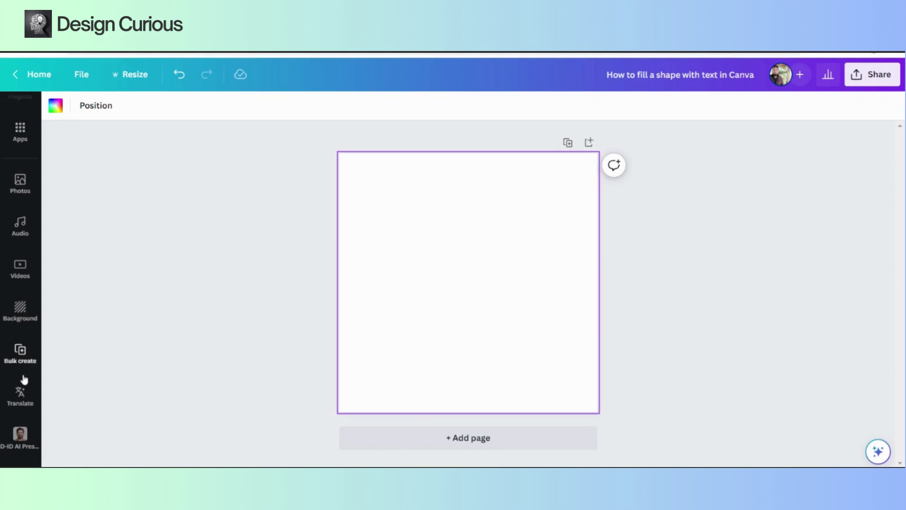
pyautogui.scroll(3, 21, 387)
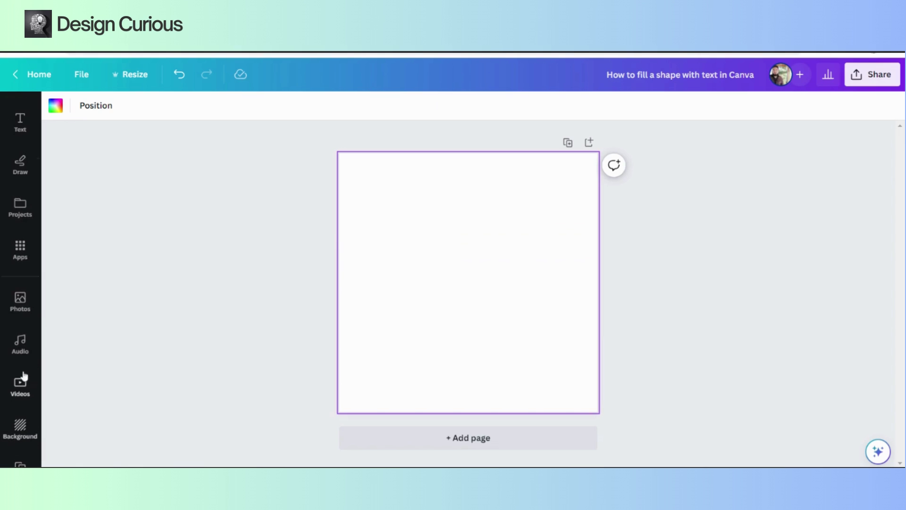
pyautogui.click(20, 249)
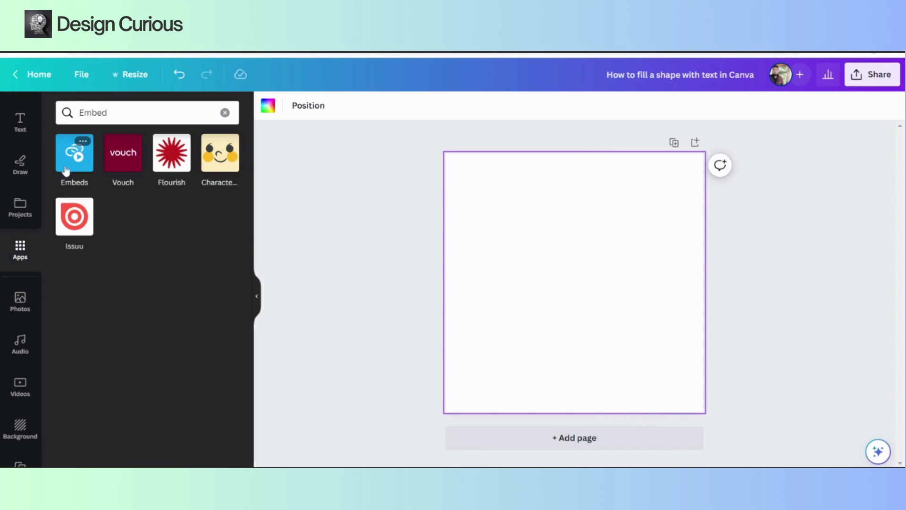
pyautogui.click(75, 158)
pyautogui.hotkey('ctrl', 'v')
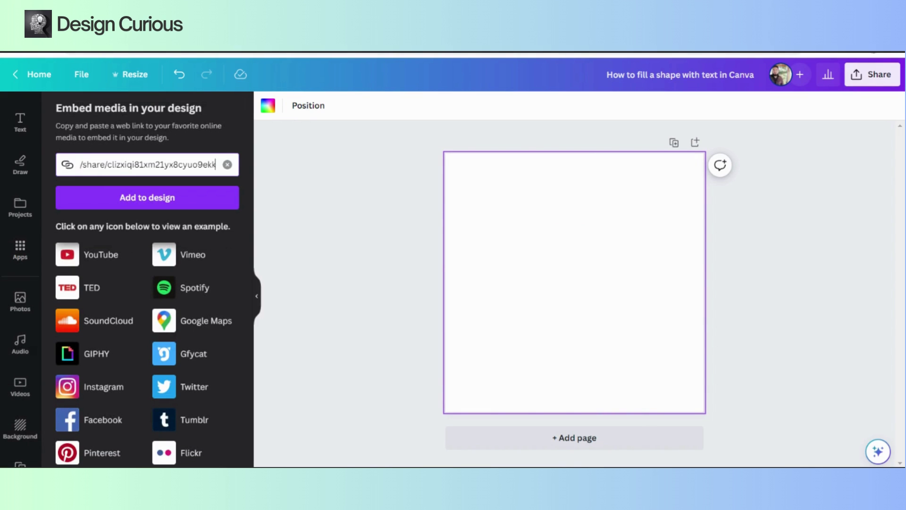
pyautogui.click(161, 202)
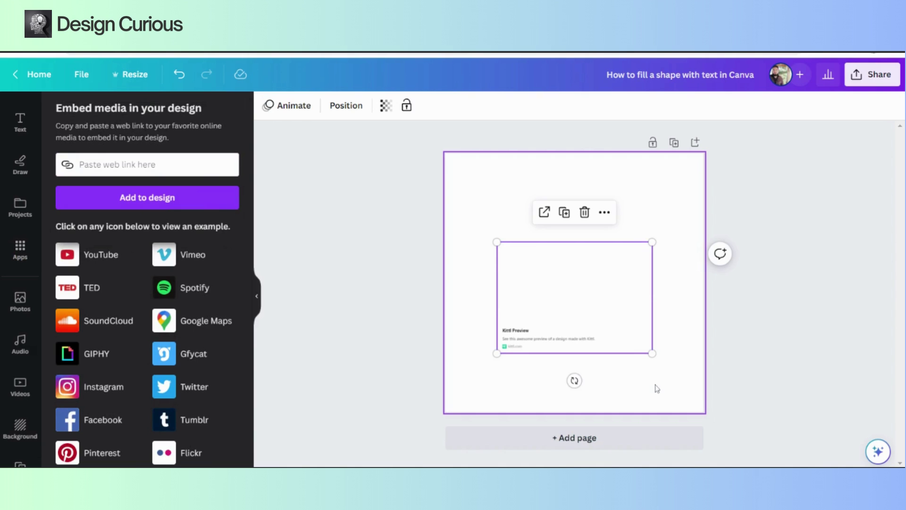
pyautogui.click(635, 391)
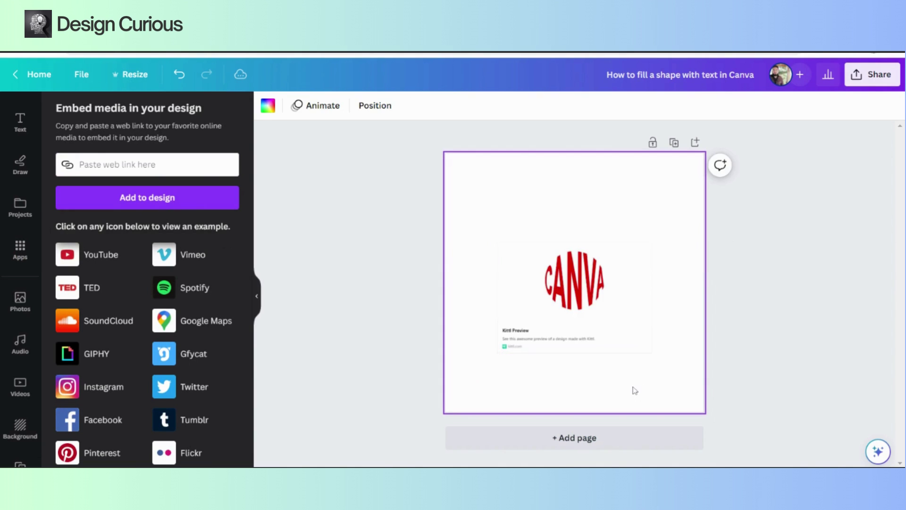
# Enlarge the embedded Kittl preview and centre it on the page.
pyautogui.moveTo(633, 343); pyautogui.dragTo(636, 320)
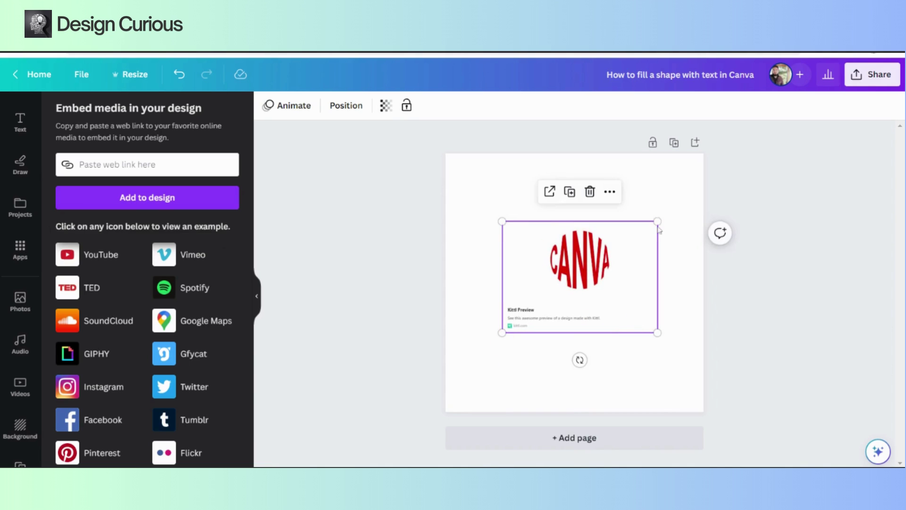
pyautogui.moveTo(658, 221); pyautogui.dragTo(686, 195)
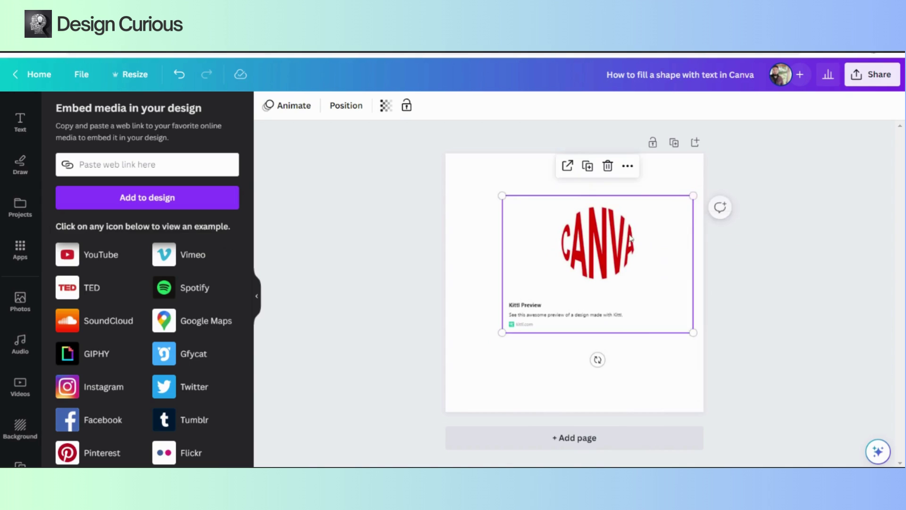
pyautogui.moveTo(632, 232); pyautogui.dragTo(606, 258)
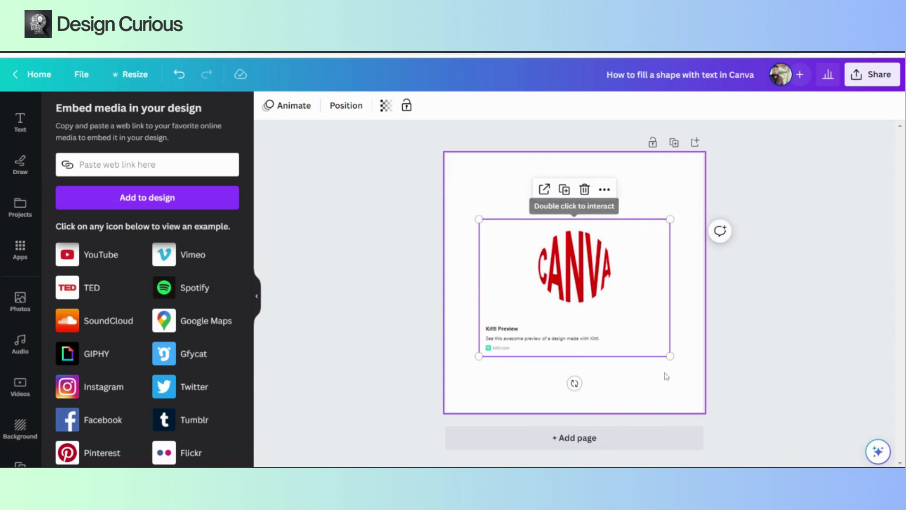
pyautogui.click(668, 386)
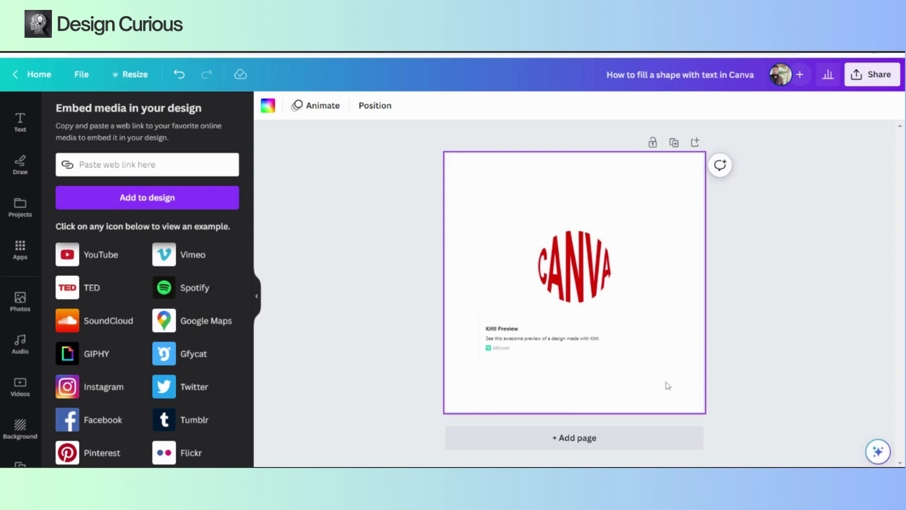
# Download the design as a PNG with a transparent background.
pyautogui.click(873, 75)
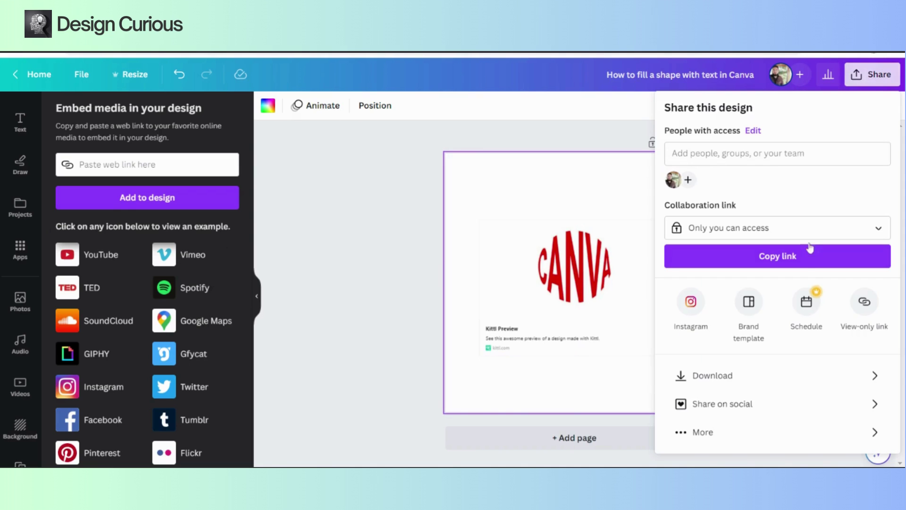
pyautogui.click(799, 385)
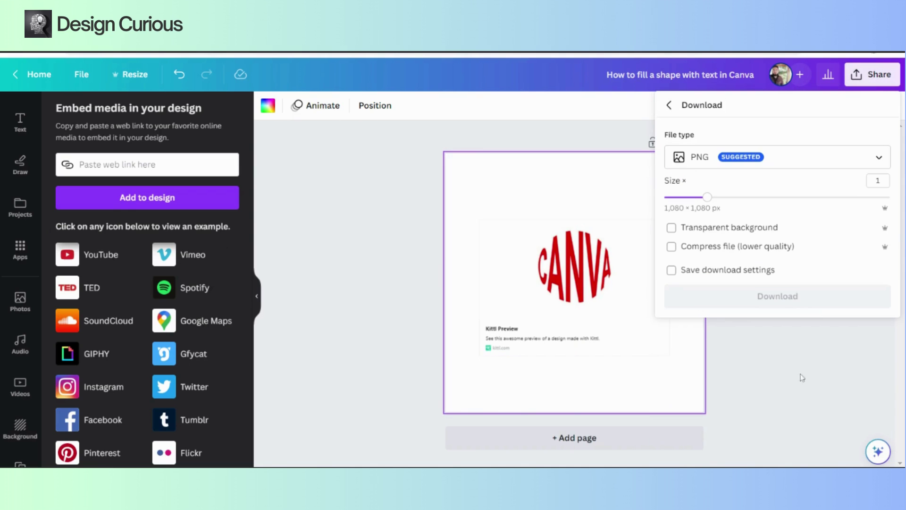
pyautogui.click(672, 228)
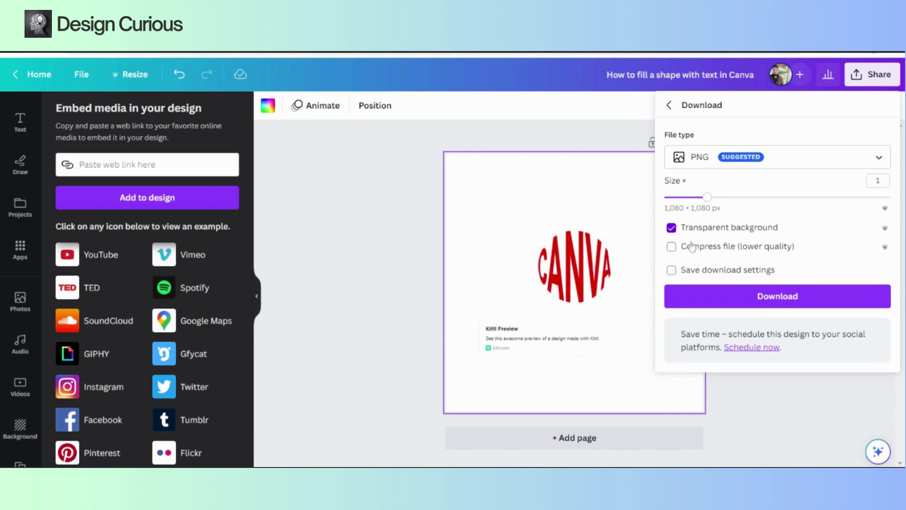
pyautogui.click(778, 296)
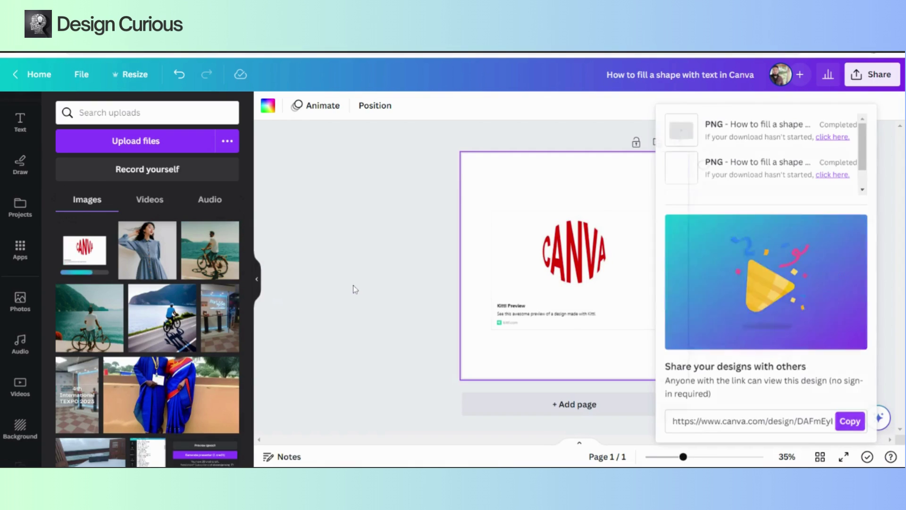
# Add a second page and place the uploaded CANVA image on it.
pyautogui.click(541, 428)
pyautogui.click(538, 404)
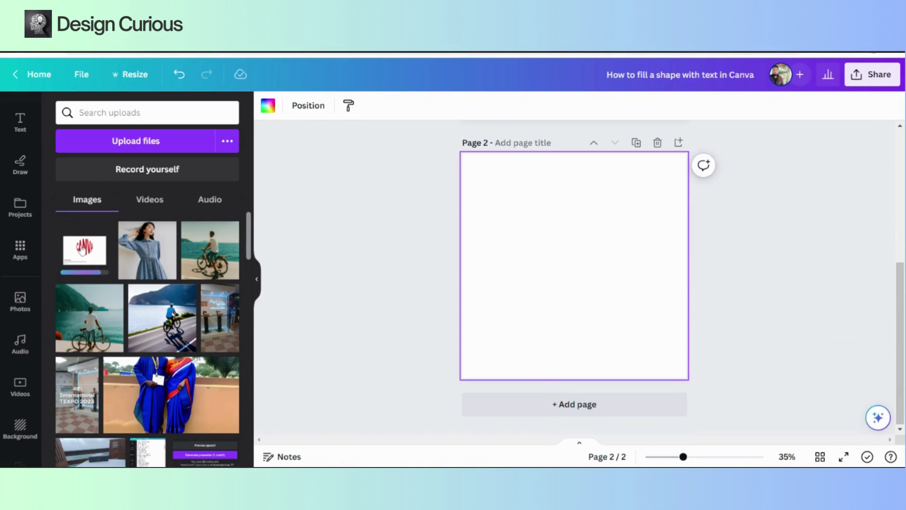
pyautogui.click(95, 260)
pyautogui.click(257, 279)
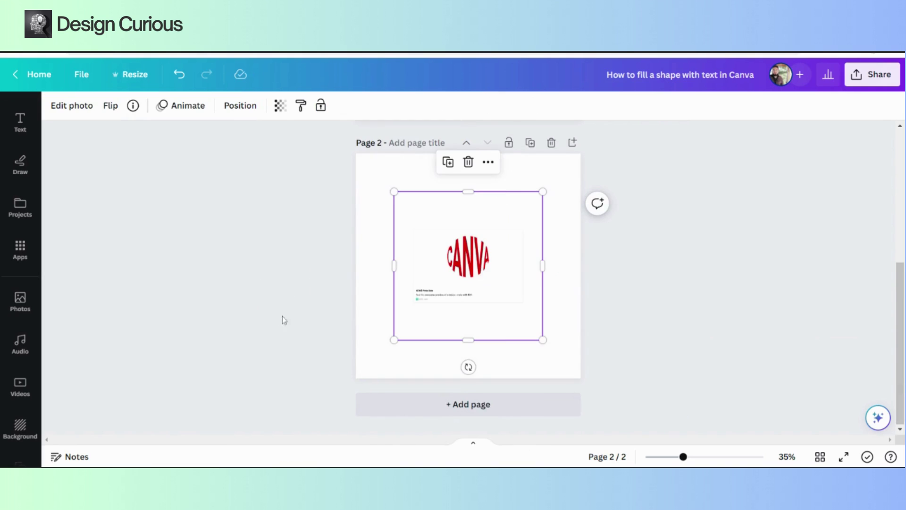
# Crop the image on page 2 from all four sides around the CANVA lettering, to about 274 px high.
pyautogui.moveTo(476, 192); pyautogui.dragTo(483, 229)
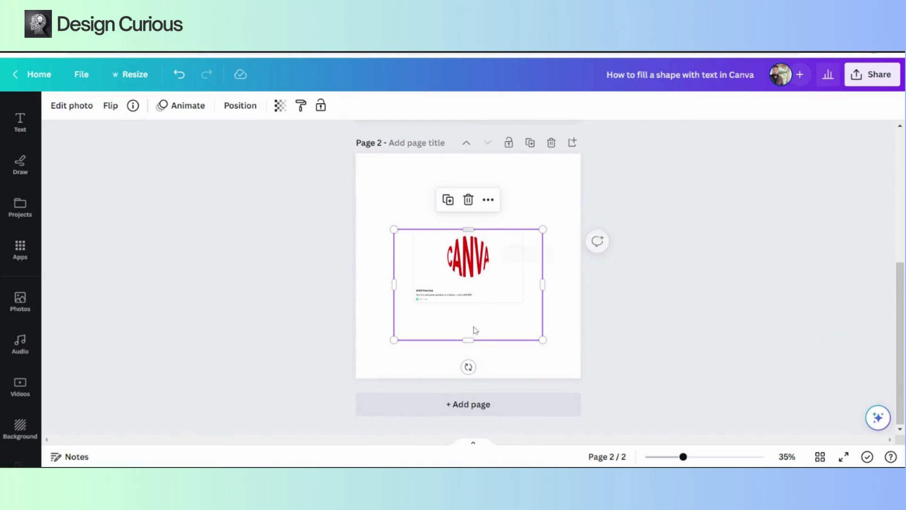
pyautogui.moveTo(469, 339); pyautogui.dragTo(470, 285)
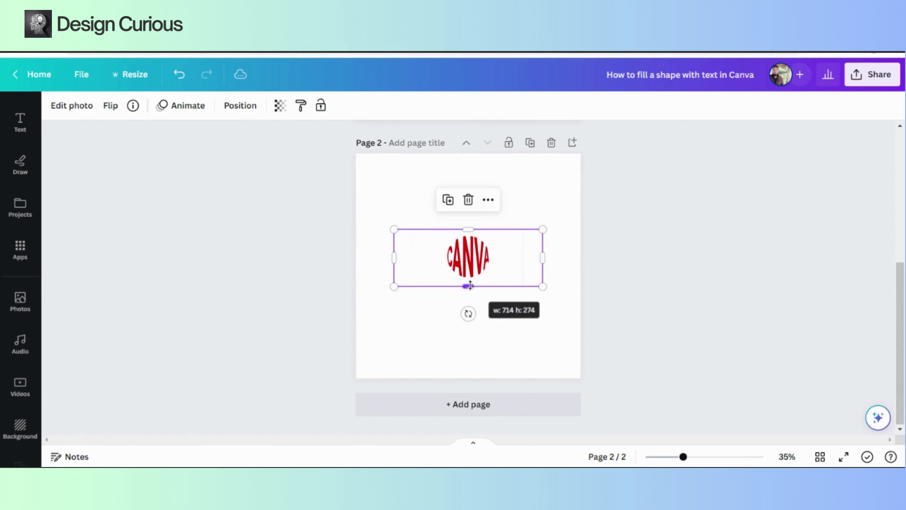
pyautogui.moveTo(543, 259); pyautogui.dragTo(504, 260)
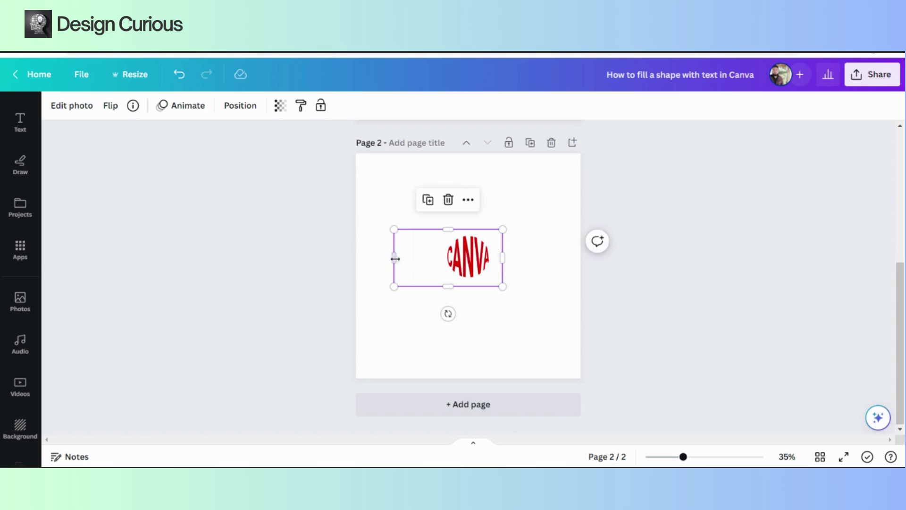
pyautogui.moveTo(394, 258); pyautogui.dragTo(435, 257)
# Enlarge the cropped CANVA image and move it near the middle of page 2.
pyautogui.moveTo(503, 230); pyautogui.dragTo(567, 177)
pyautogui.click(712, 300)
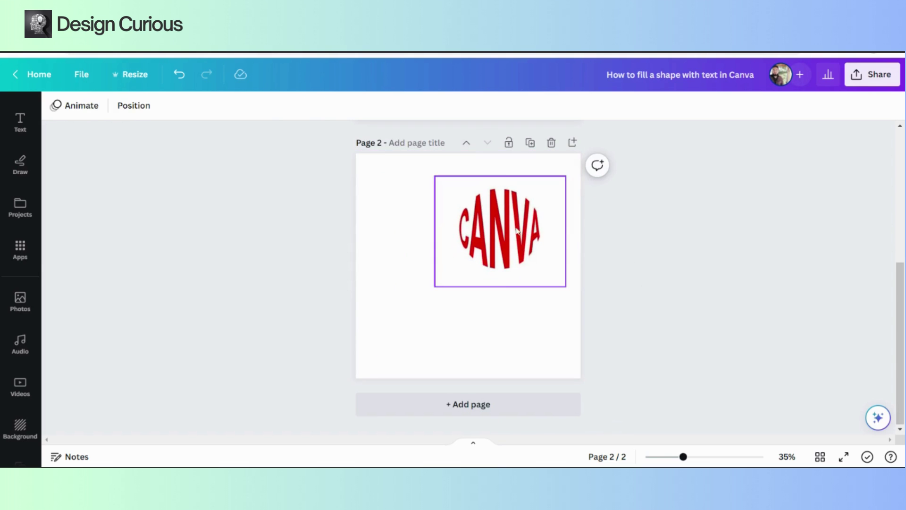
pyautogui.moveTo(509, 227); pyautogui.dragTo(488, 255)
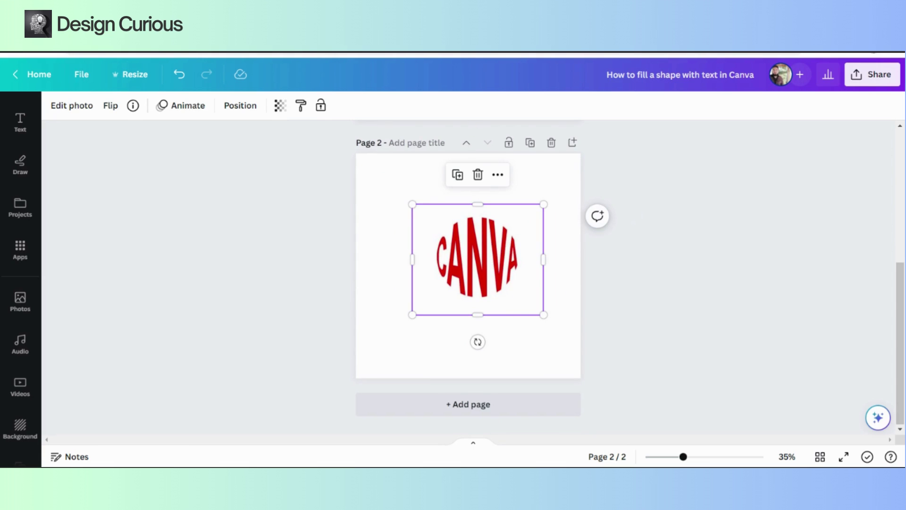
# Remove the image's background with BG Remover and crop all four sides closer to the CANVA lettering.
pyautogui.click(73, 106)
pyautogui.click(84, 212)
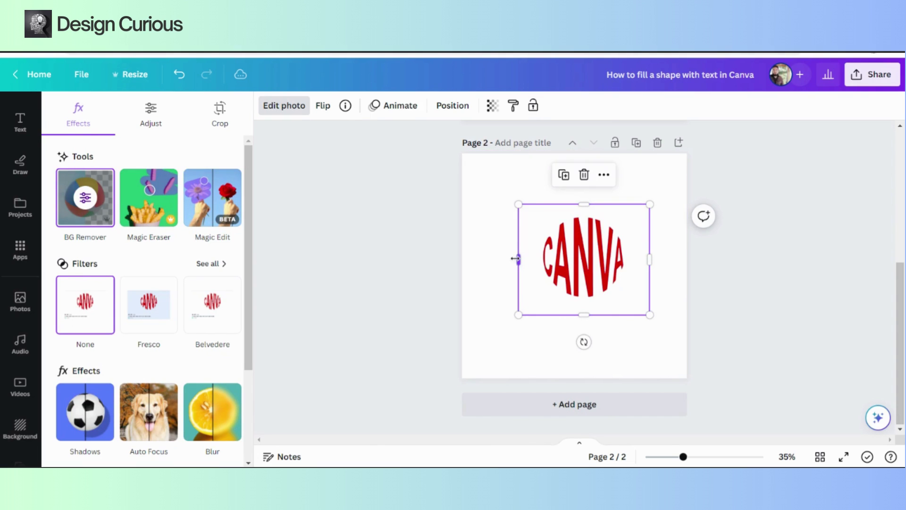
pyautogui.moveTo(518, 259); pyautogui.dragTo(544, 243)
pyautogui.moveTo(593, 204); pyautogui.dragTo(592, 207)
pyautogui.moveTo(650, 261); pyautogui.dragTo(638, 259)
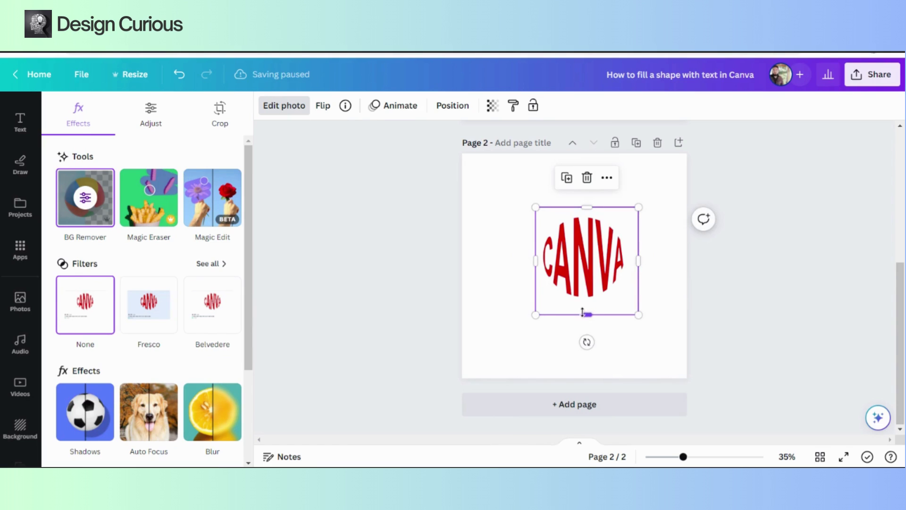
pyautogui.moveTo(587, 314); pyautogui.dragTo(588, 305)
# Shift the cropped CANVA image slightly up and to the left on page 2.
pyautogui.click(534, 352)
pyautogui.click(486, 263)
pyautogui.moveTo(486, 264)
pyautogui.mouseDown()
pyautogui.moveTo(474, 263)
pyautogui.moveTo(482, 257)
pyautogui.mouseUp()
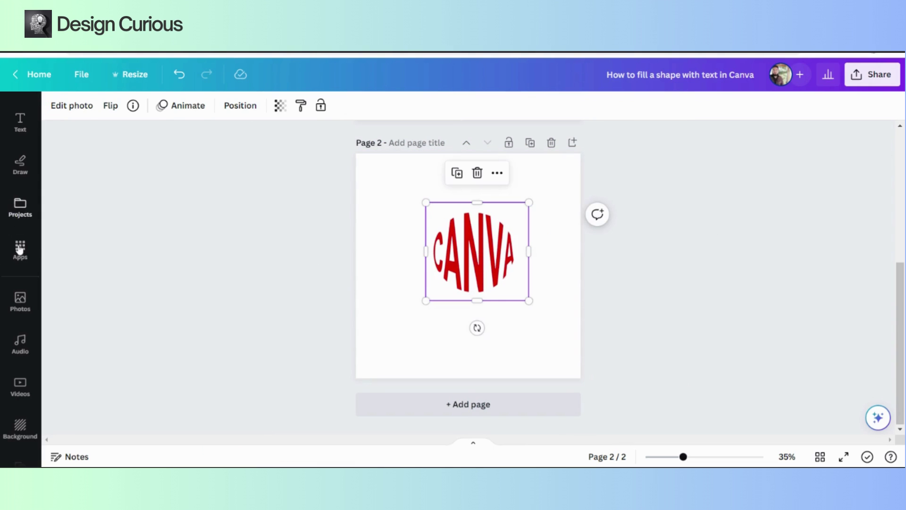
# Add a circle shape to page 2 and size it to about 433 px over the CANVA lettering.
pyautogui.scroll(3, 20, 250)
pyautogui.click(20, 154)
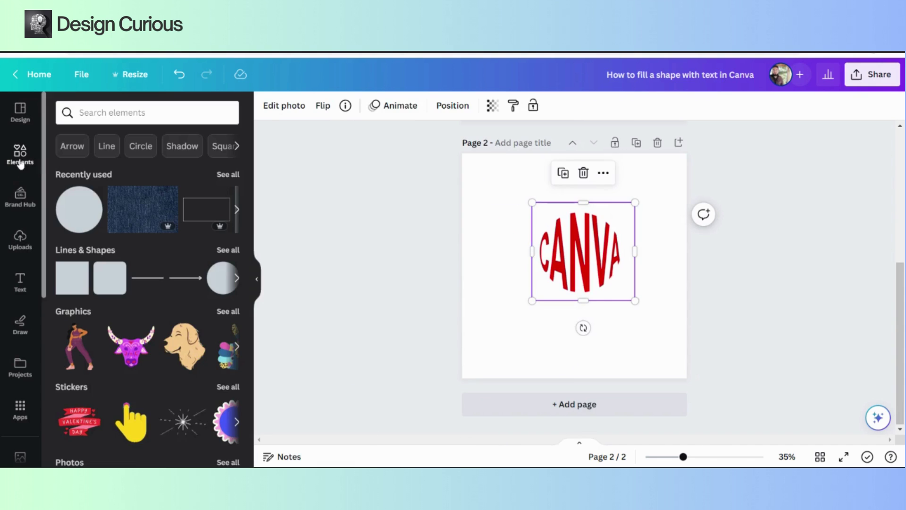
pyautogui.click(65, 224)
pyautogui.moveTo(610, 222); pyautogui.dragTo(631, 209)
pyautogui.press('Escape')
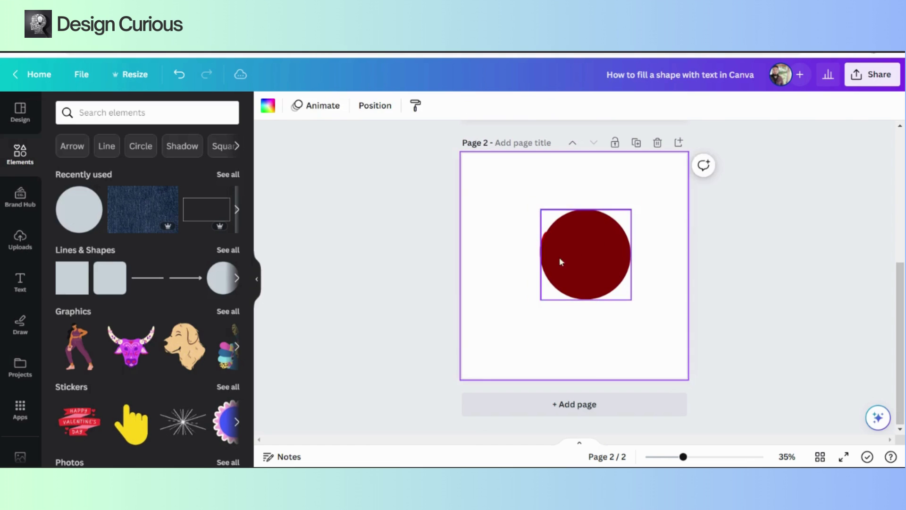
# Send the circle backward behind the CANVA lettering and enlarge it to about 450 px.
pyautogui.click(561, 263)
pyautogui.click(801, 106)
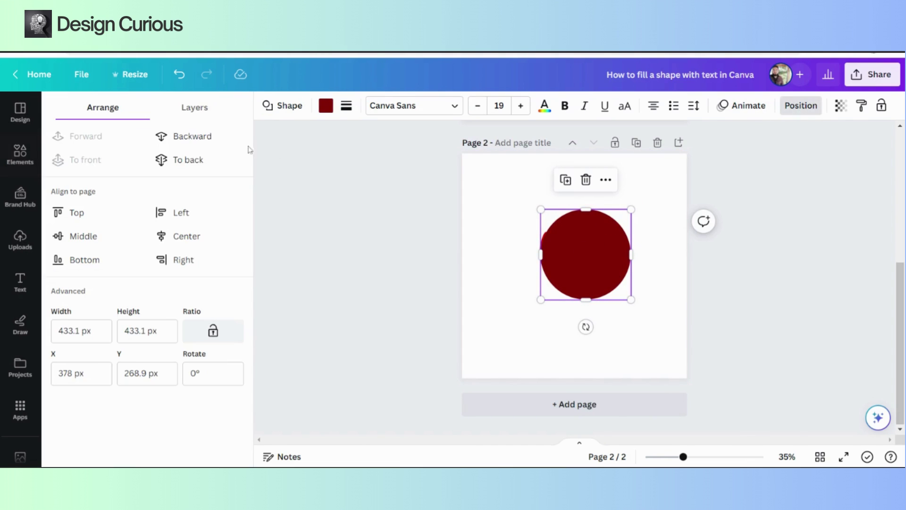
pyautogui.click(209, 146)
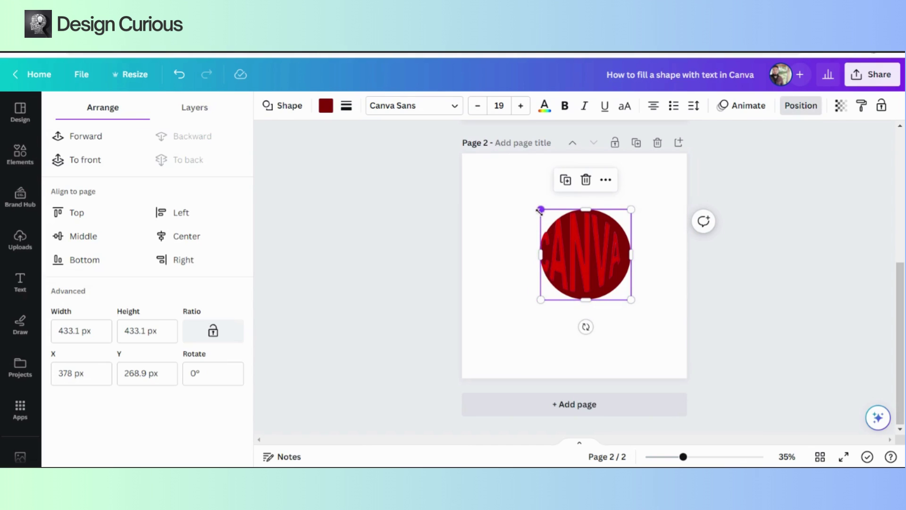
pyautogui.moveTo(541, 210); pyautogui.dragTo(536, 205)
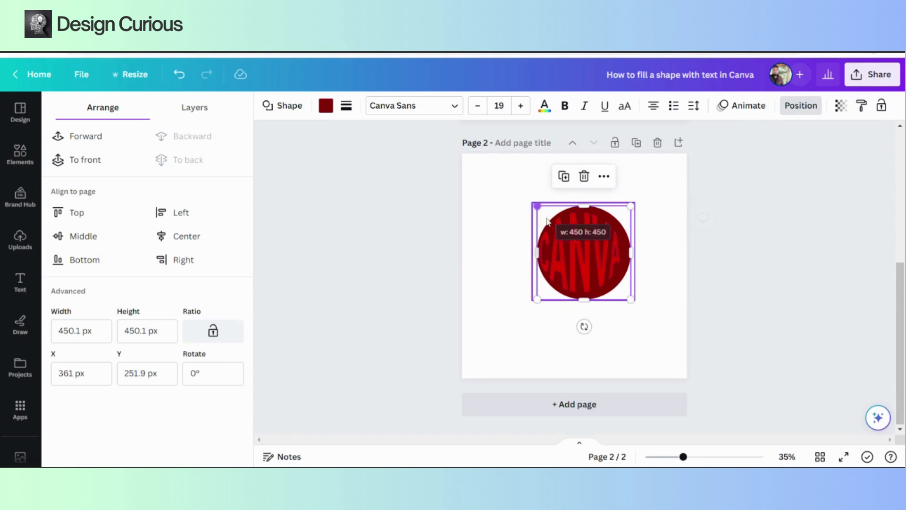
# Adjust the CANVA image's position over the circle and enlarge it to about 566 × 541 px.
pyautogui.click(581, 253)
pyautogui.moveTo(584, 255)
pyautogui.mouseDown()
pyautogui.moveTo(566, 253)
pyautogui.moveTo(587, 253)
pyautogui.mouseUp()
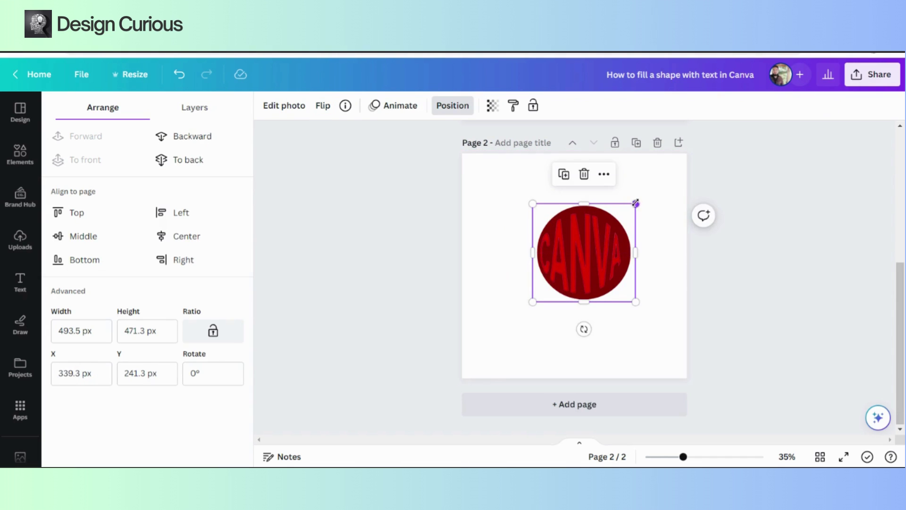
pyautogui.moveTo(636, 204); pyautogui.dragTo(645, 194)
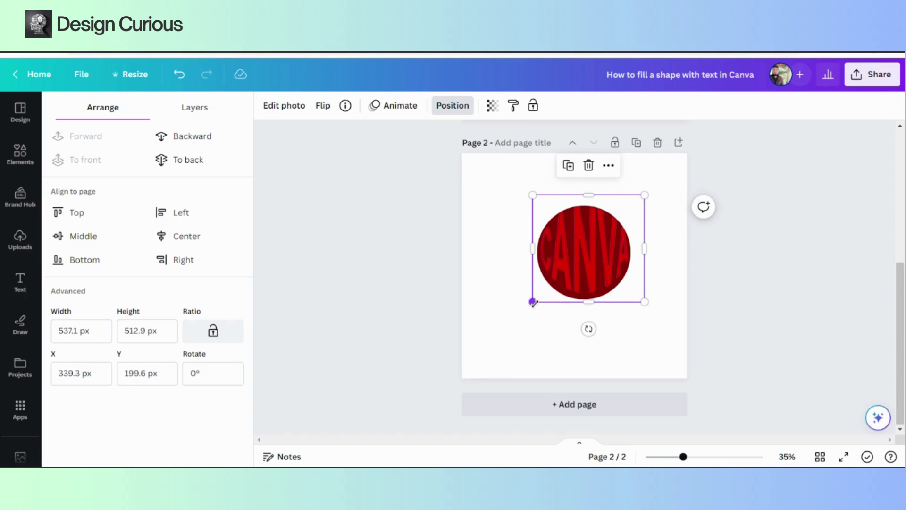
pyautogui.moveTo(534, 302); pyautogui.dragTo(530, 304)
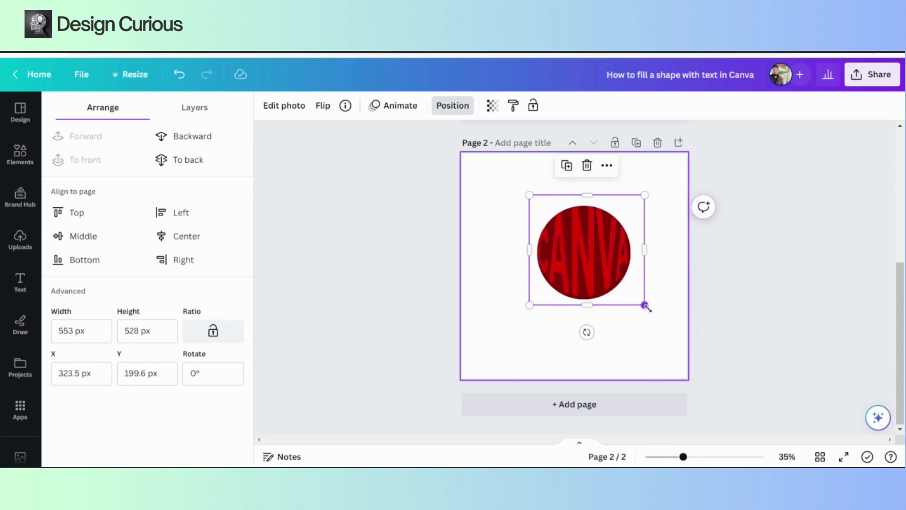
pyautogui.moveTo(645, 305); pyautogui.dragTo(648, 307)
# Move the CANVA lettering down off the circle on page 2 and change the circle's fill colour to black.
pyautogui.rightClick(593, 258)
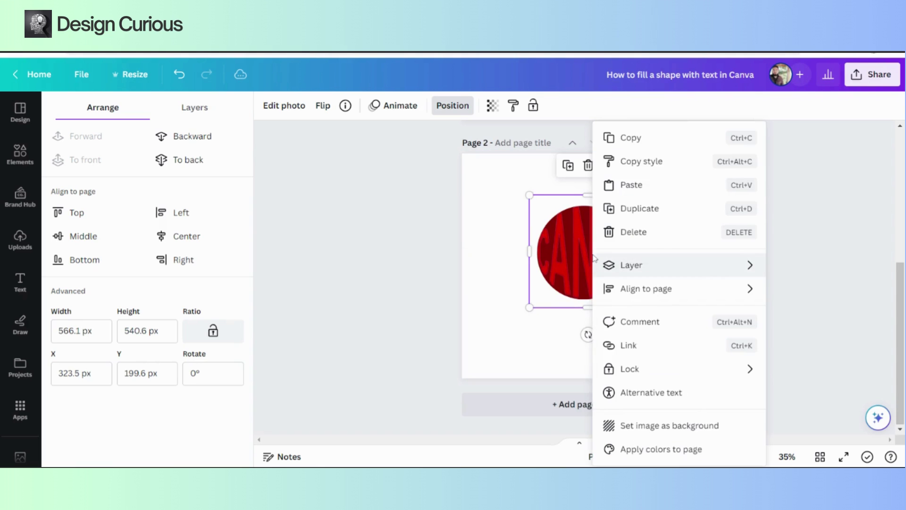
pyautogui.press('Escape')
pyautogui.click(617, 258)
pyautogui.moveTo(617, 259); pyautogui.dragTo(613, 309)
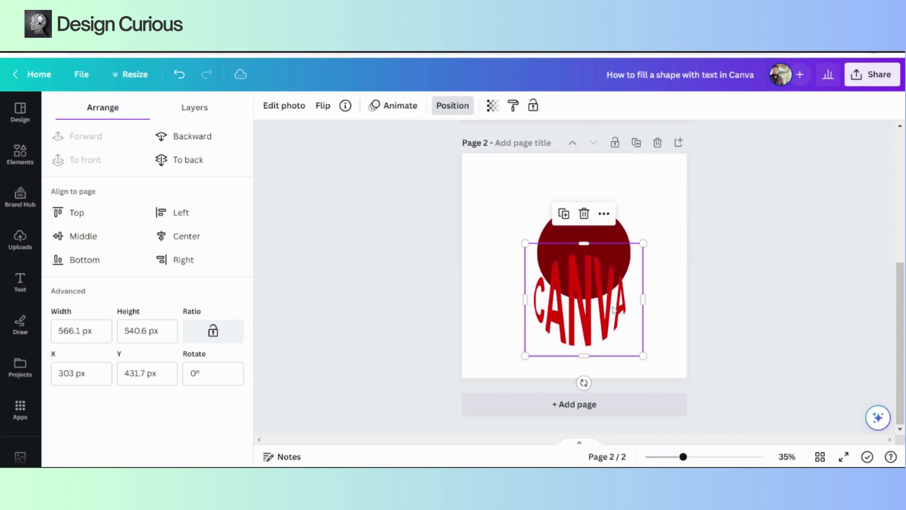
pyautogui.click(560, 231)
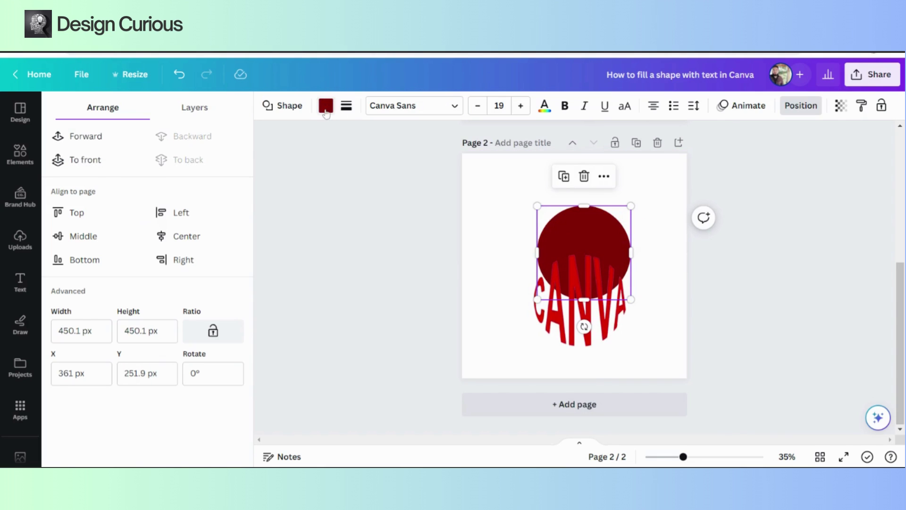
pyautogui.click(325, 108)
pyautogui.click(70, 426)
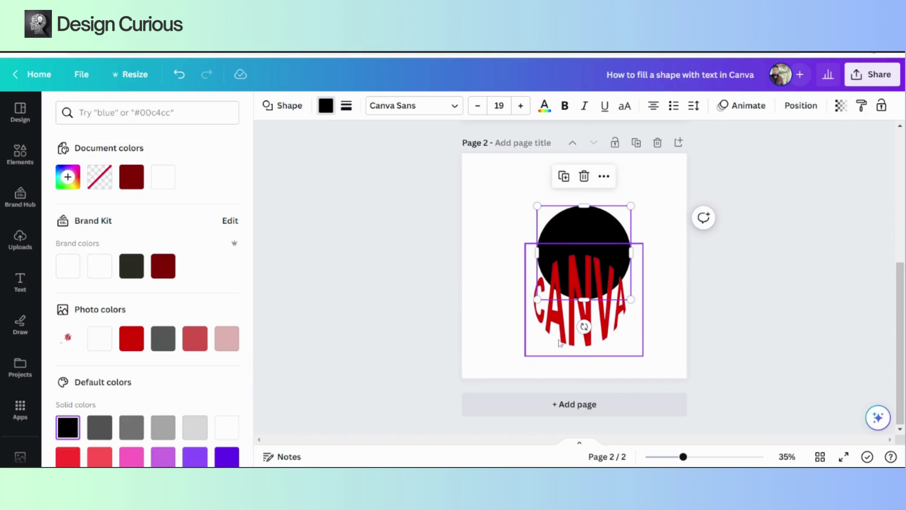
# Move the CANVA lettering back up over the black circle and fine-tune its size to fit the circle.
pyautogui.moveTo(576, 322); pyautogui.dragTo(579, 276)
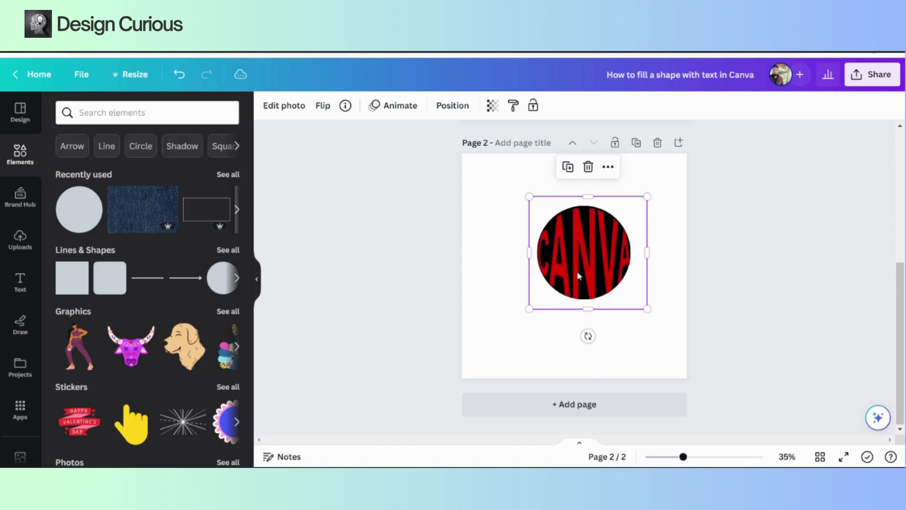
pyautogui.moveTo(529, 196); pyautogui.dragTo(528, 195)
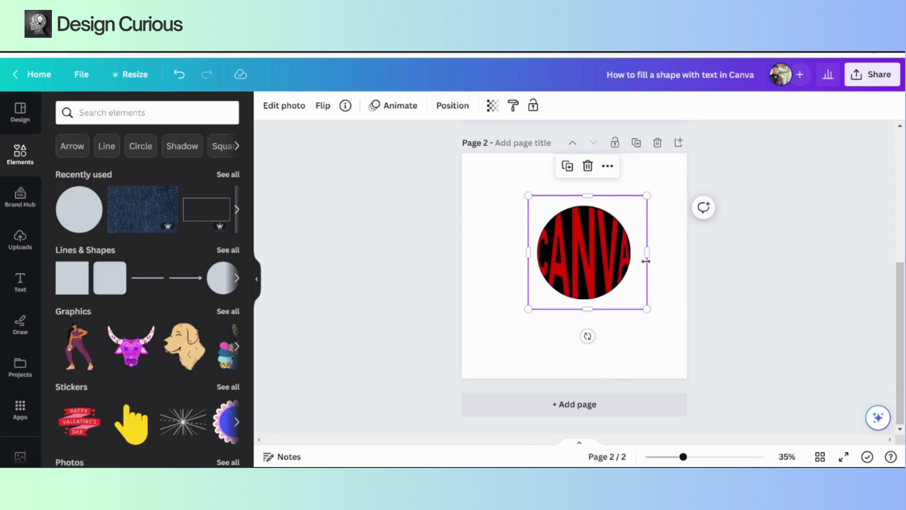
pyautogui.moveTo(647, 195); pyautogui.dragTo(645, 193)
pyautogui.moveTo(529, 195); pyautogui.dragTo(530, 195)
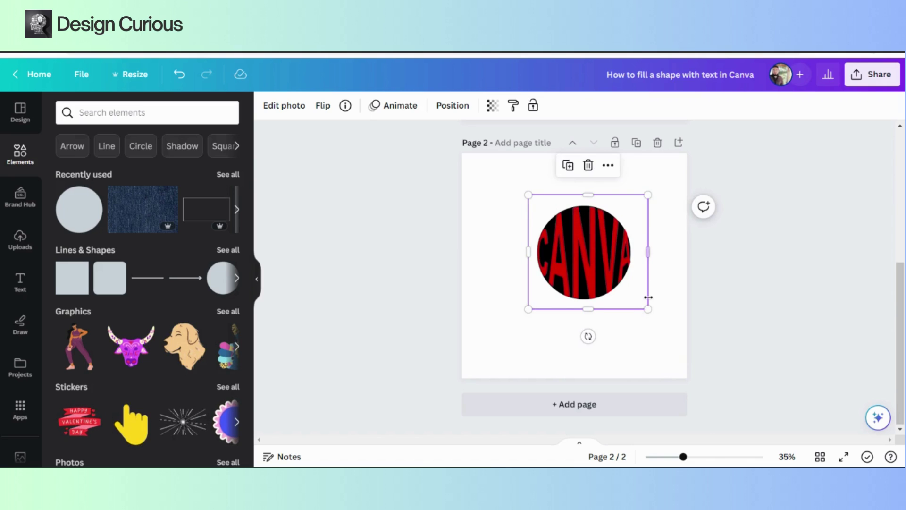
# Select the CANVA lettering and the black circle together and enlarge both proportionally.
pyautogui.click(681, 309)
pyautogui.moveTo(644, 322); pyautogui.dragTo(519, 222)
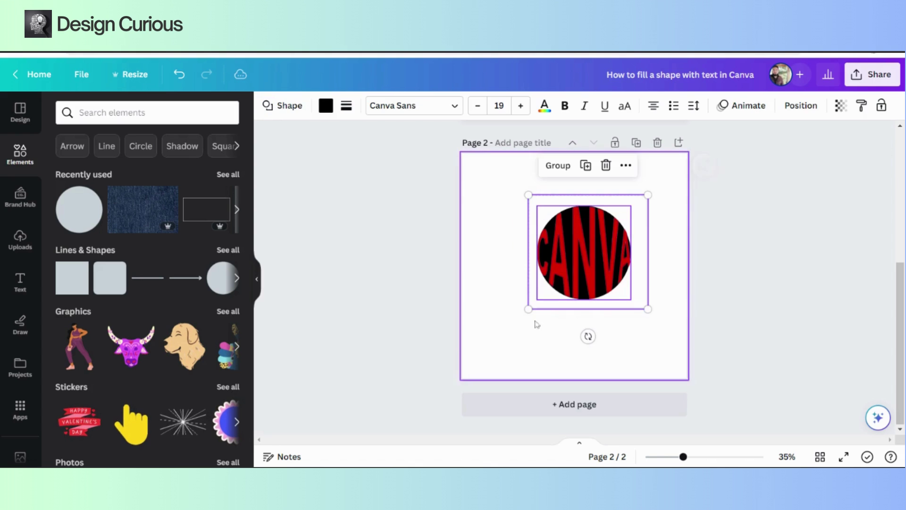
pyautogui.moveTo(529, 311)
pyautogui.mouseDown()
pyautogui.moveTo(500, 341)
pyautogui.moveTo(523, 327)
pyautogui.mouseUp()
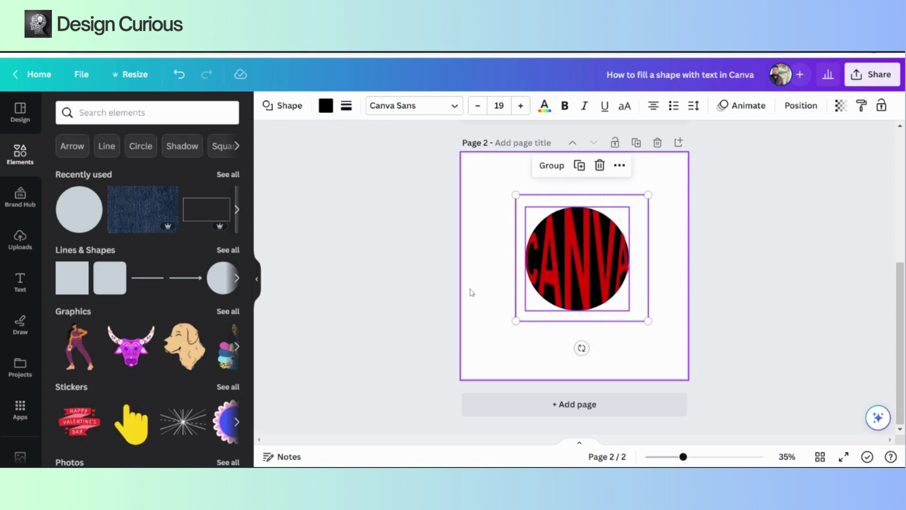
pyautogui.click(488, 288)
# Adjust the CANVA lettering image's brightness to 24.
pyautogui.click(592, 269)
pyautogui.click(283, 105)
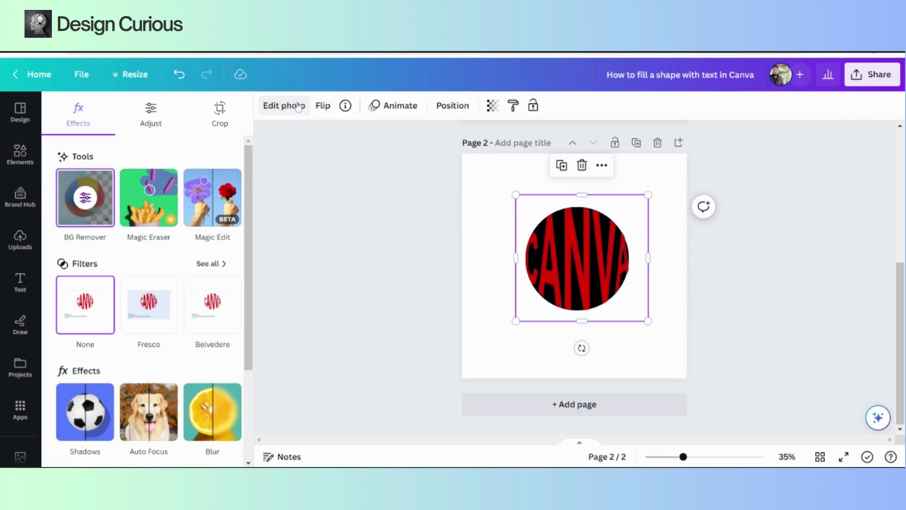
pyautogui.click(150, 112)
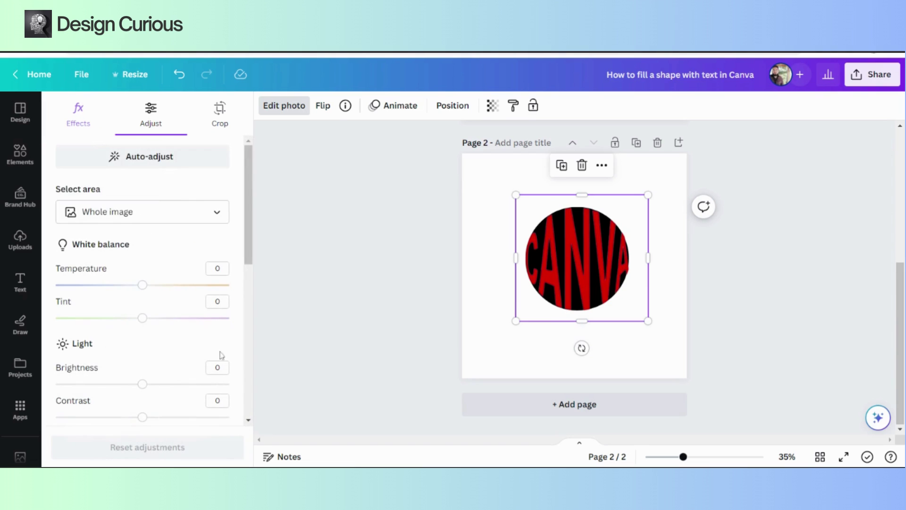
pyautogui.scroll(-3, 152, 311)
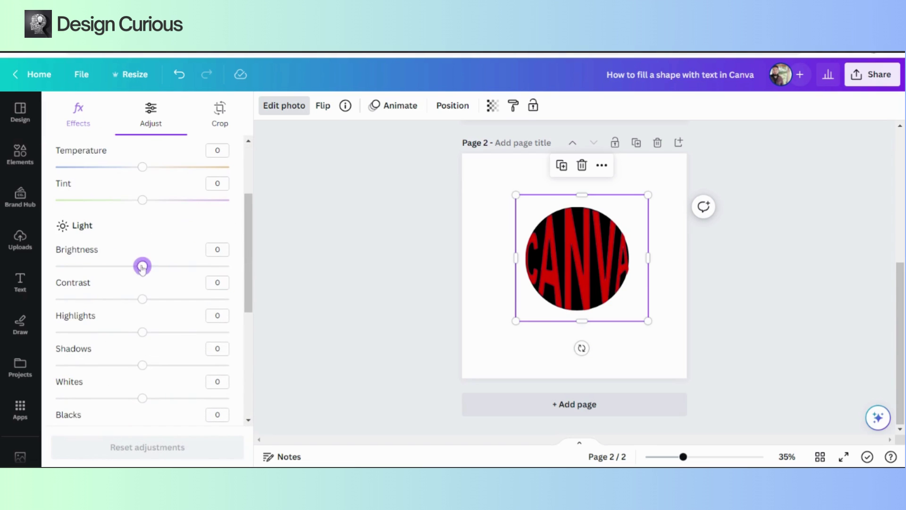
pyautogui.moveTo(143, 267); pyautogui.dragTo(164, 268)
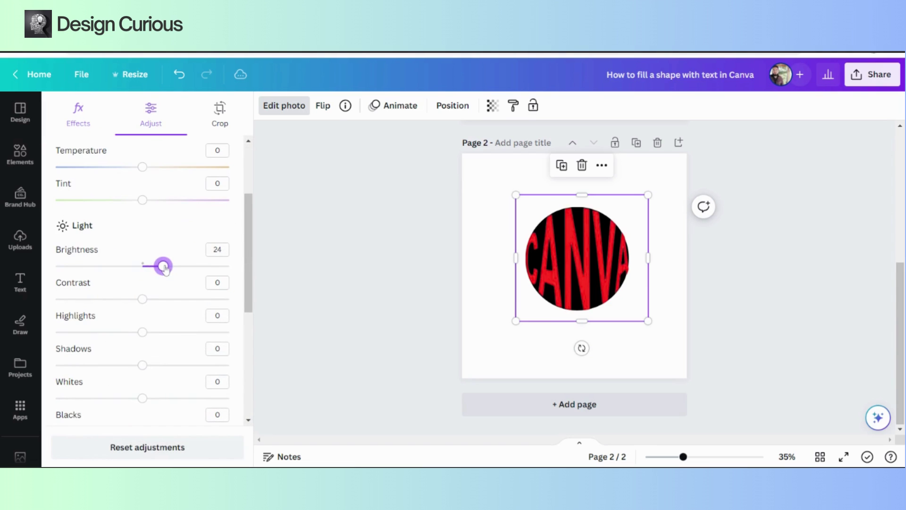
# Set the CANVA lettering image's sharpness to -59 and its clarity to -34.
pyautogui.scroll(-3, 146, 356)
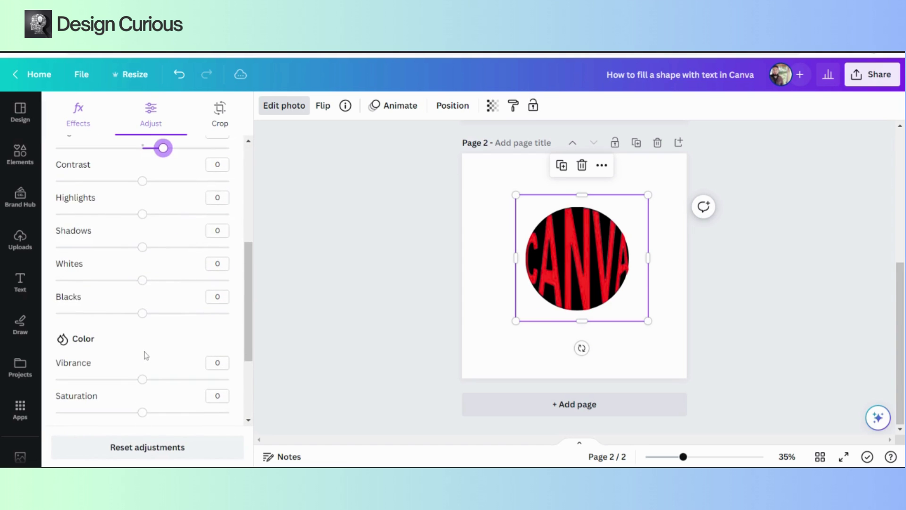
pyautogui.scroll(-3, 146, 356)
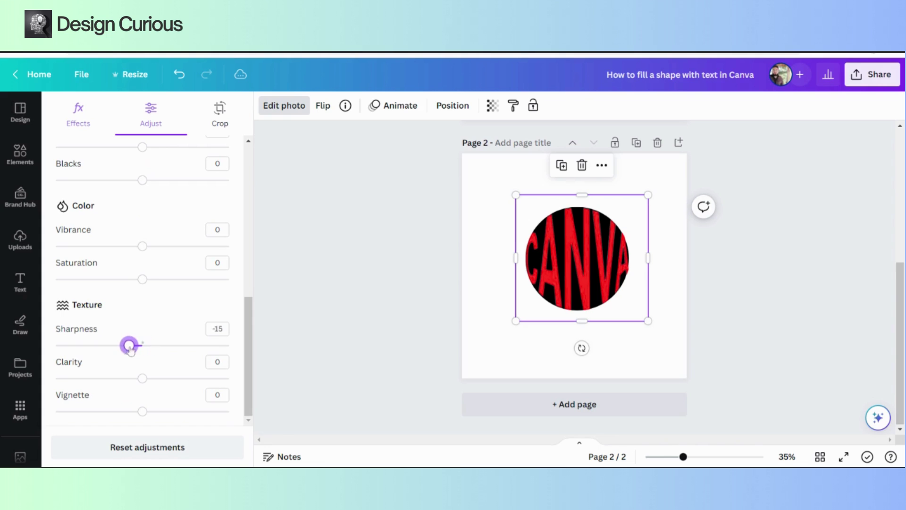
pyautogui.moveTo(131, 350); pyautogui.dragTo(93, 349)
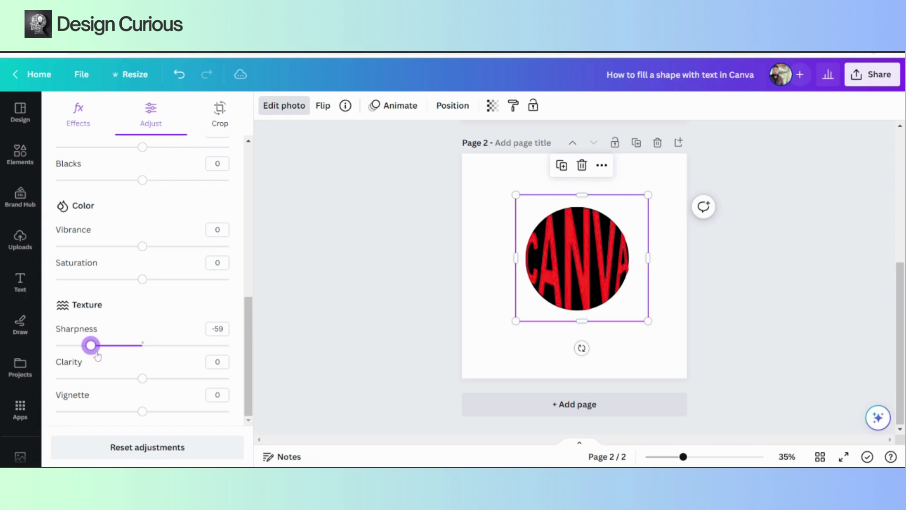
pyautogui.moveTo(142, 379); pyautogui.dragTo(111, 378)
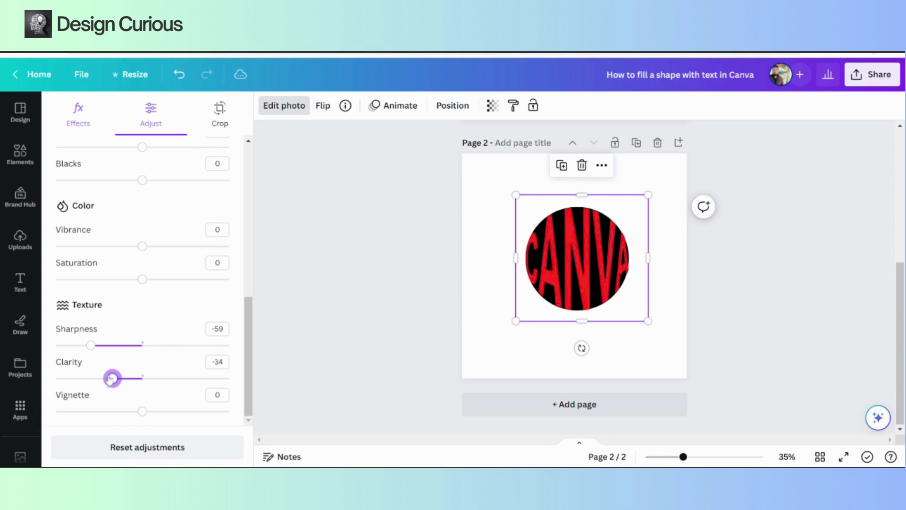
pyautogui.click(373, 263)
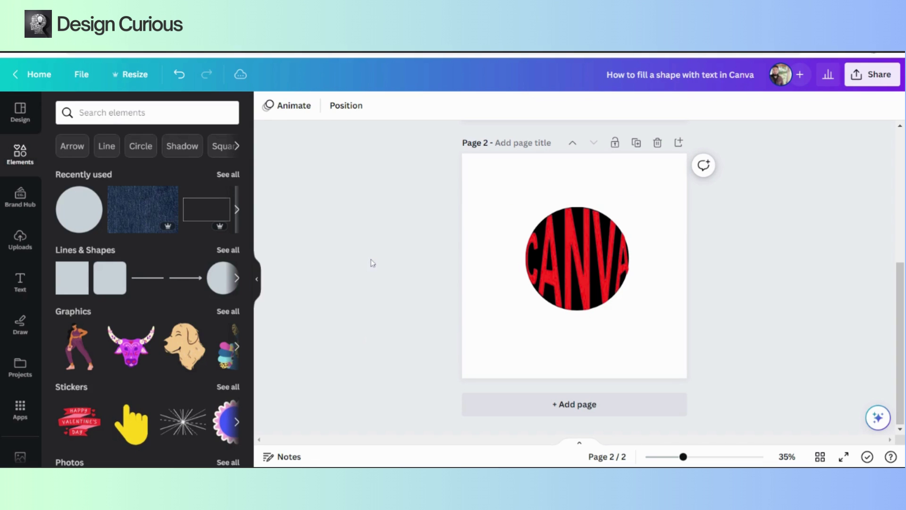
# Select the adjusted lettering and its circle together and enlarge them very slightly.
pyautogui.moveTo(643, 326); pyautogui.dragTo(519, 197)
pyautogui.moveTo(648, 194)
pyautogui.mouseDown()
pyautogui.moveTo(661, 181)
pyautogui.moveTo(667, 190)
pyautogui.moveTo(597, 267)
pyautogui.moveTo(660, 204)
pyautogui.moveTo(649, 193)
pyautogui.mouseUp()
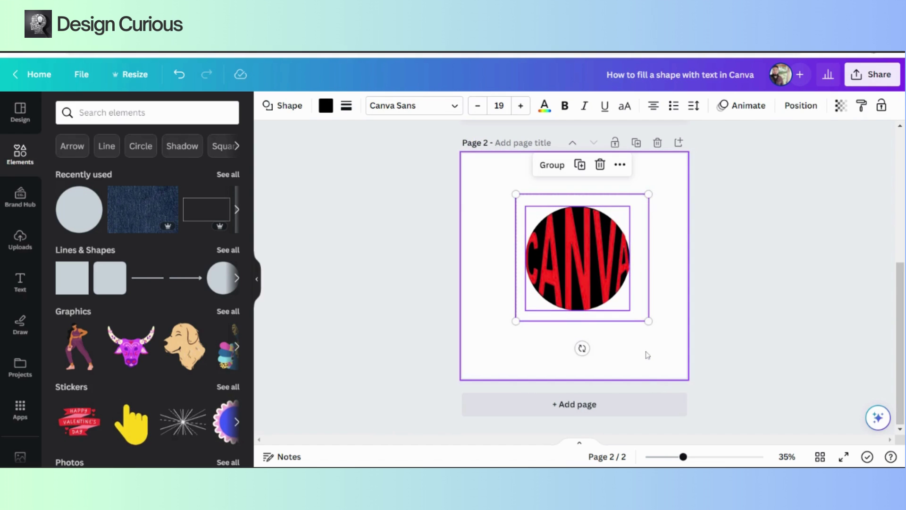